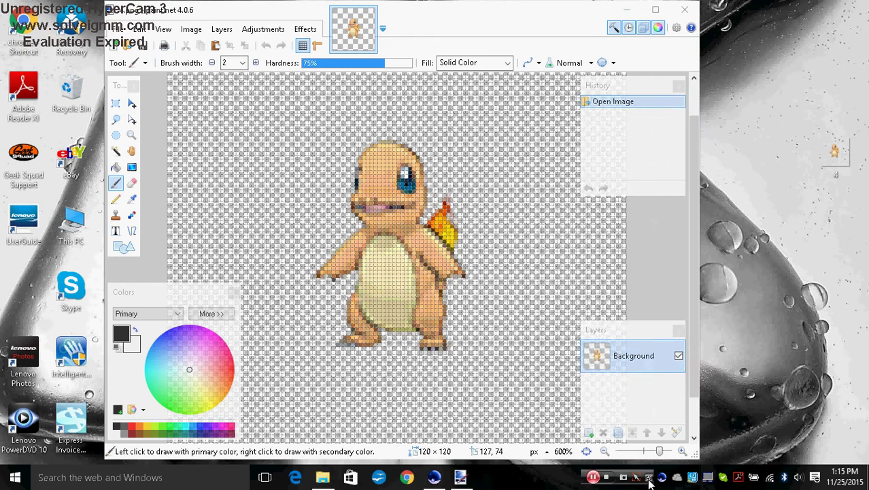
# Bring up Paint.NET, select the one-pixel Pencil, and pick purple from the palette
pyautogui.click(649, 481)
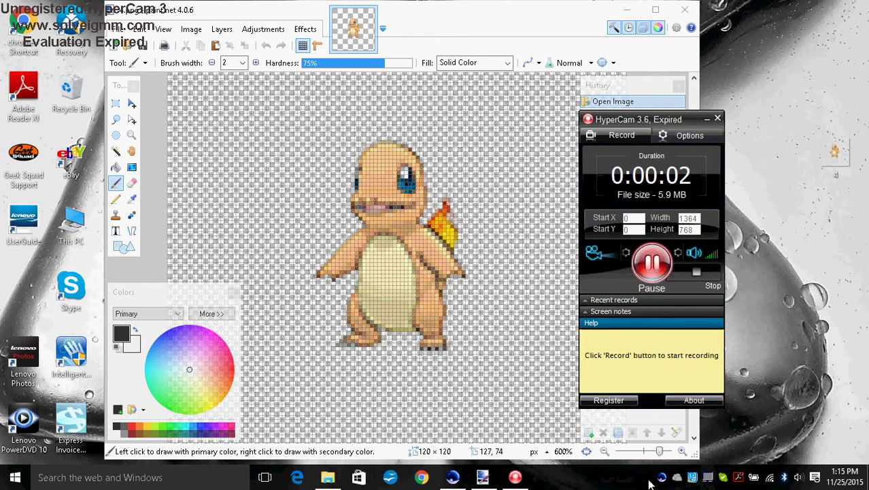
pyautogui.click(706, 120)
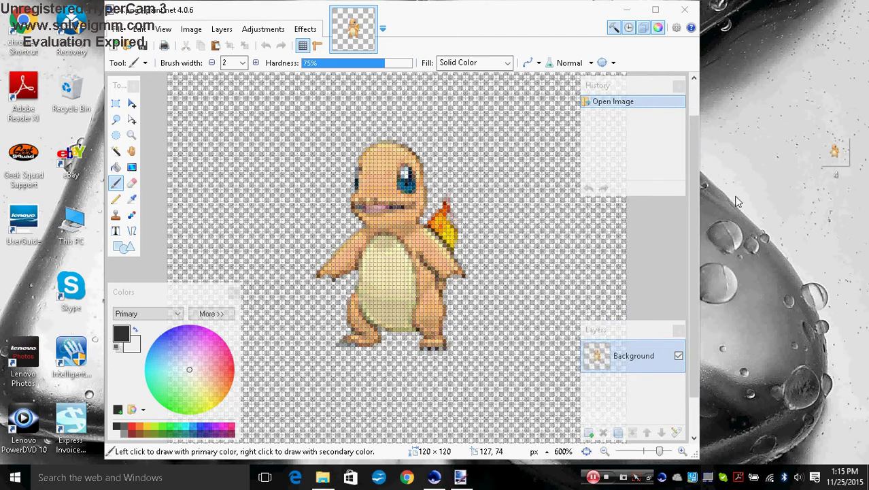
pyautogui.click(696, 219)
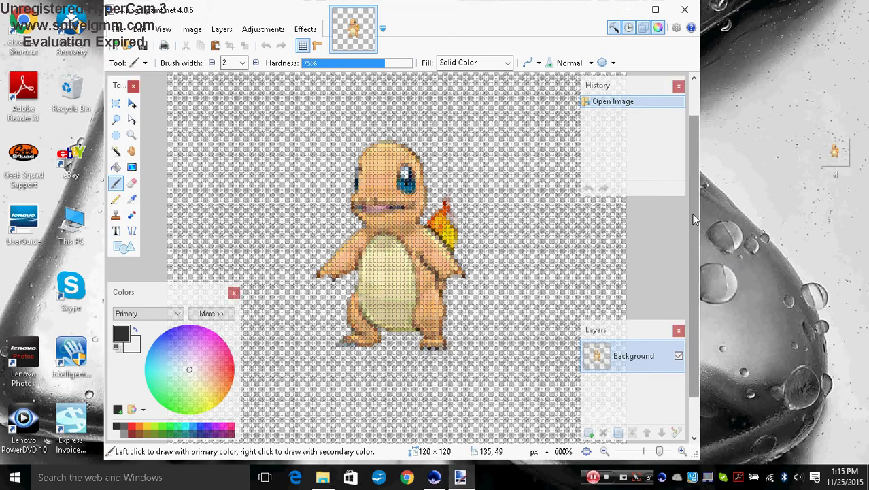
pyautogui.moveTo(695, 219); pyautogui.dragTo(696, 227)
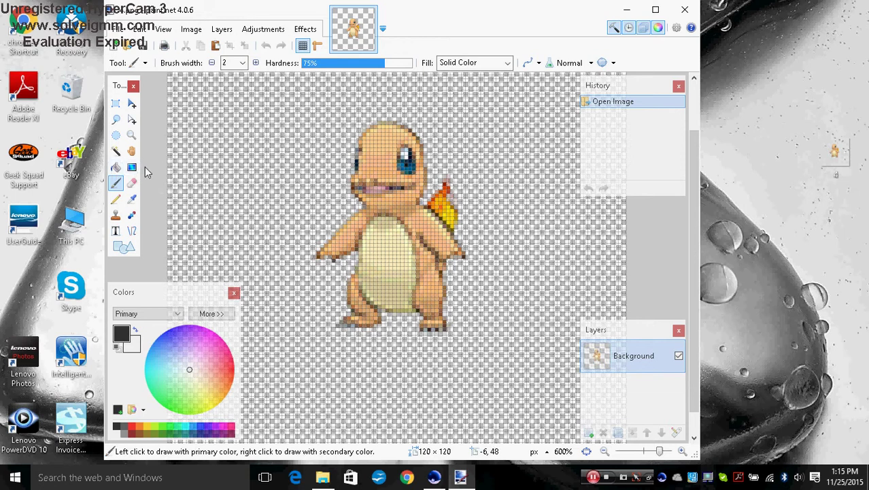
pyautogui.click(116, 199)
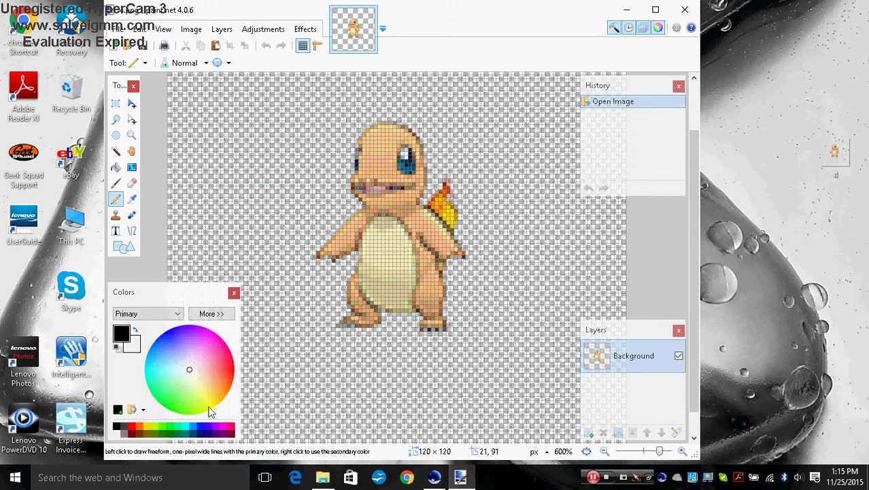
pyautogui.click(217, 428)
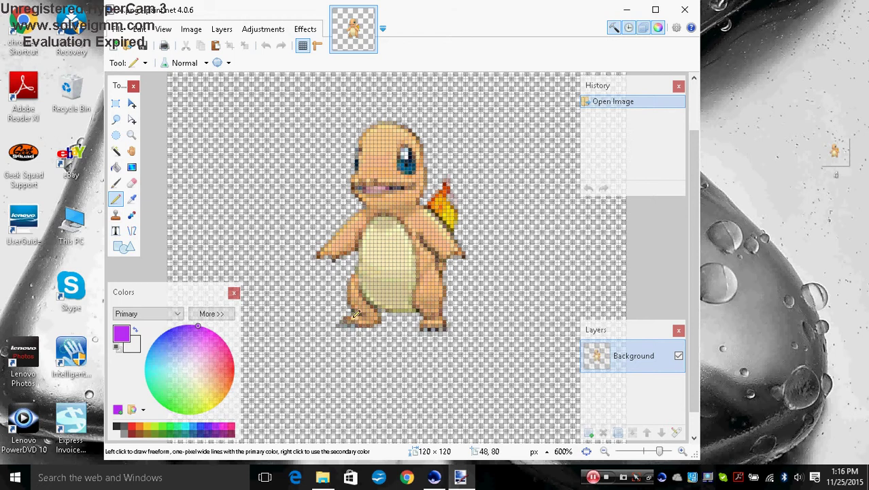
# Pencil the left foot and lower leg purple
pyautogui.click(361, 314)
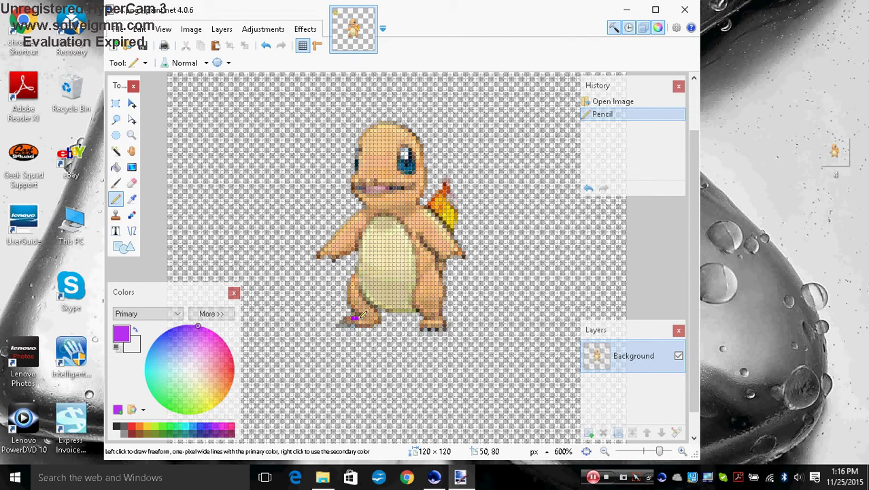
pyautogui.moveTo(365, 317); pyautogui.dragTo(373, 314)
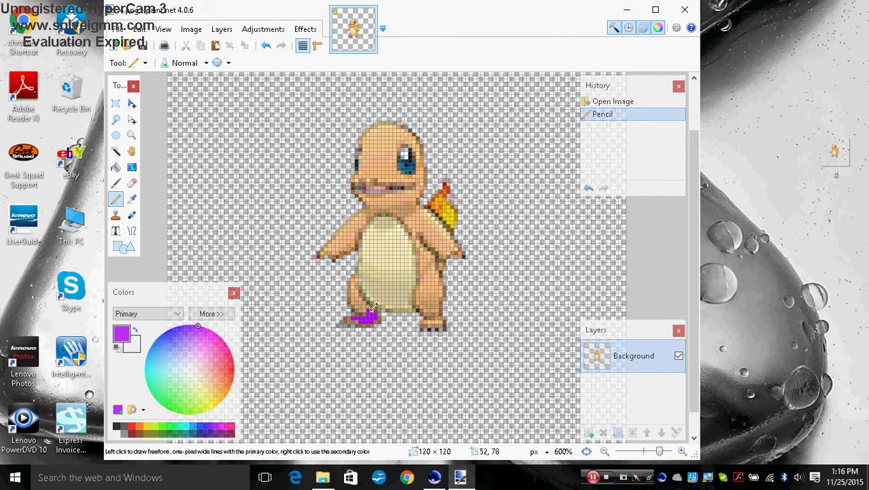
pyautogui.moveTo(364, 308); pyautogui.dragTo(368, 304)
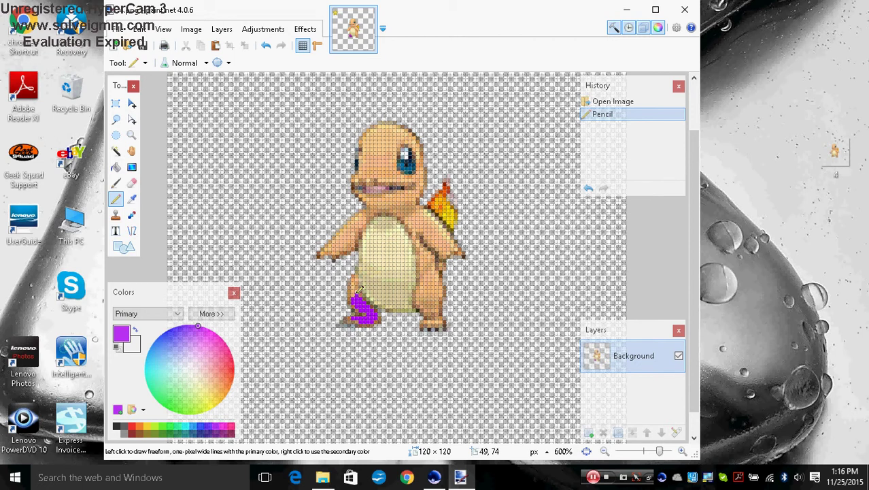
pyautogui.moveTo(356, 292); pyautogui.dragTo(354, 279)
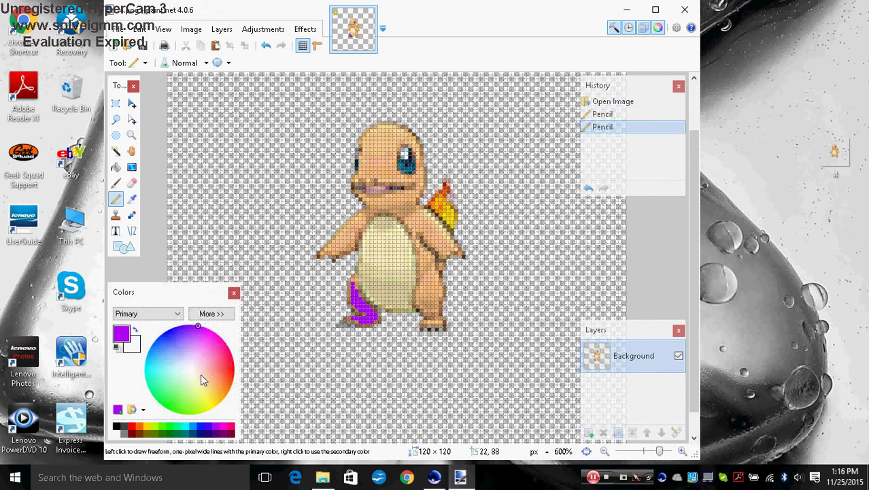
# Shade the edges of the left leg with darker purple
pyautogui.click(220, 434)
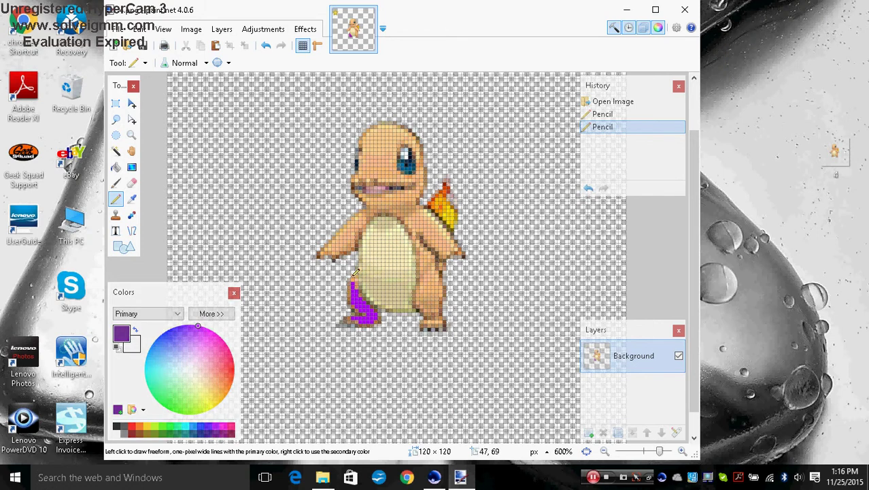
pyautogui.click(355, 280)
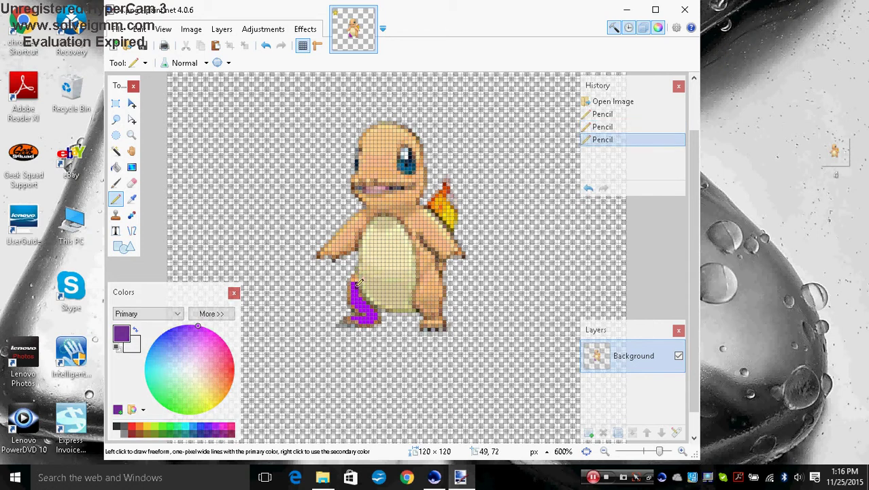
pyautogui.click(364, 292)
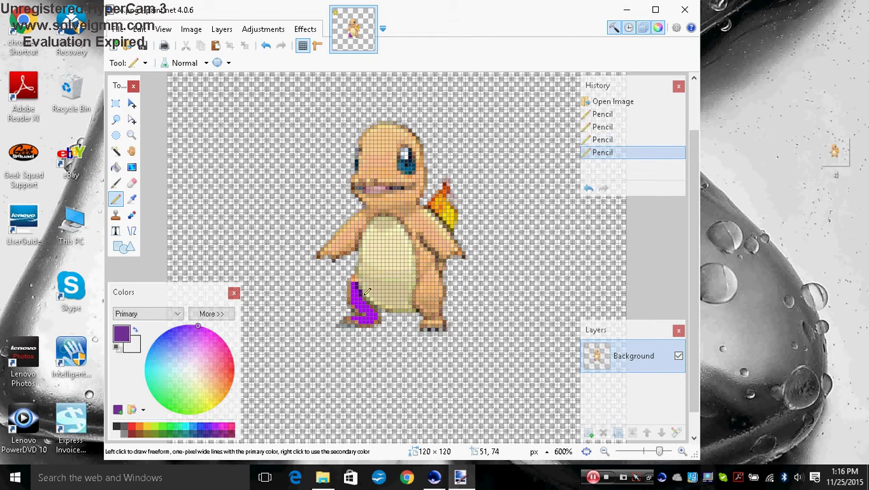
pyautogui.click(366, 294)
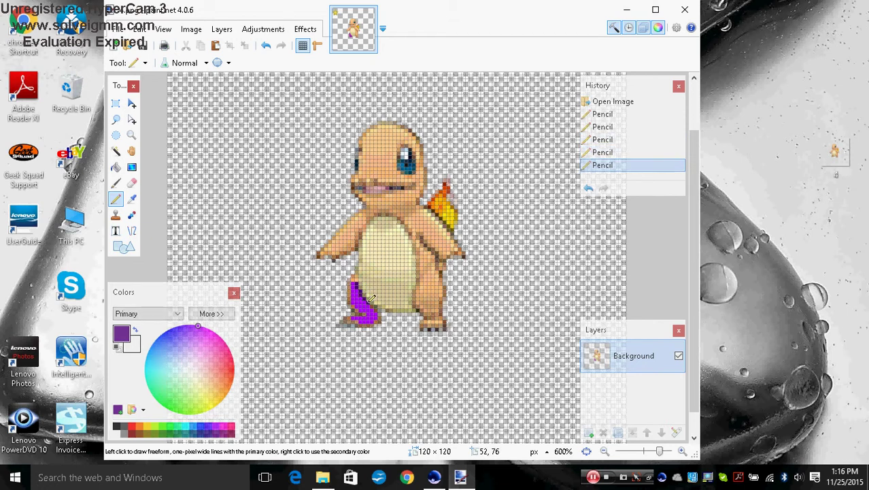
pyautogui.click(367, 301)
# Add another dark purple shading stroke to the leg
pyautogui.click(375, 301)
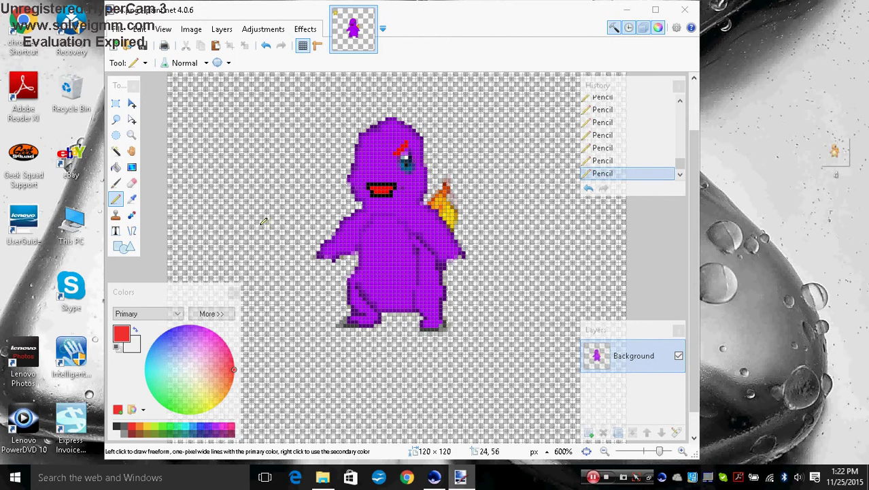
# Save the purple sprite as 4.png on the Desktop, replacing the old file
pyautogui.click(119, 30)
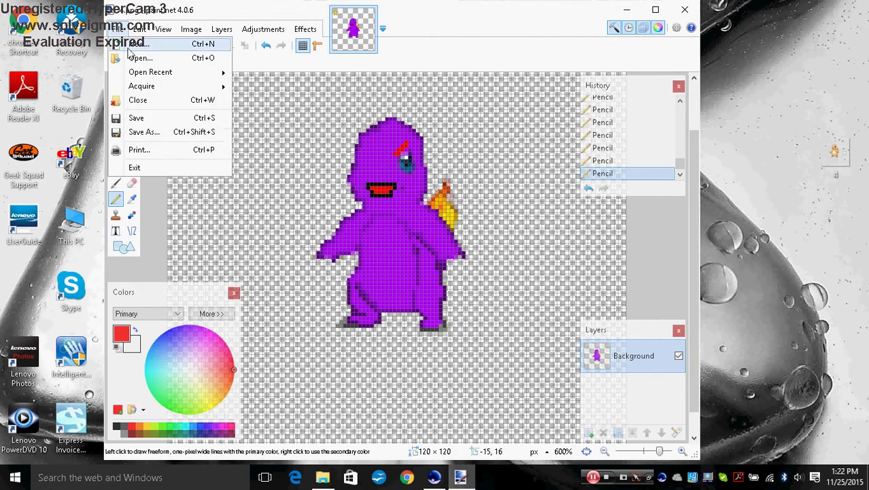
pyautogui.click(197, 138)
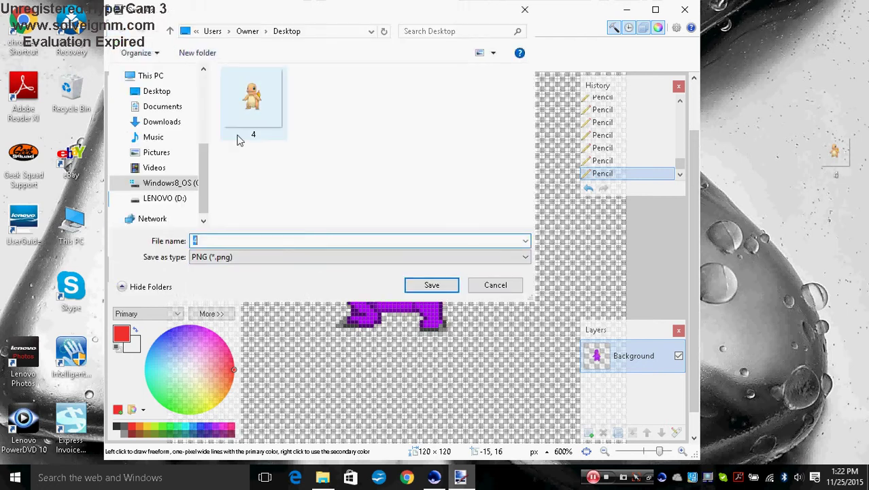
pyautogui.click(431, 288)
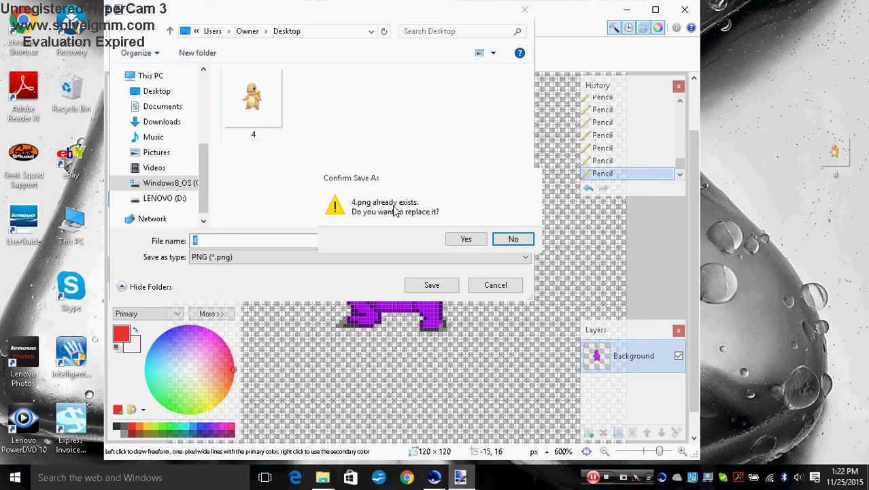
pyautogui.click(466, 242)
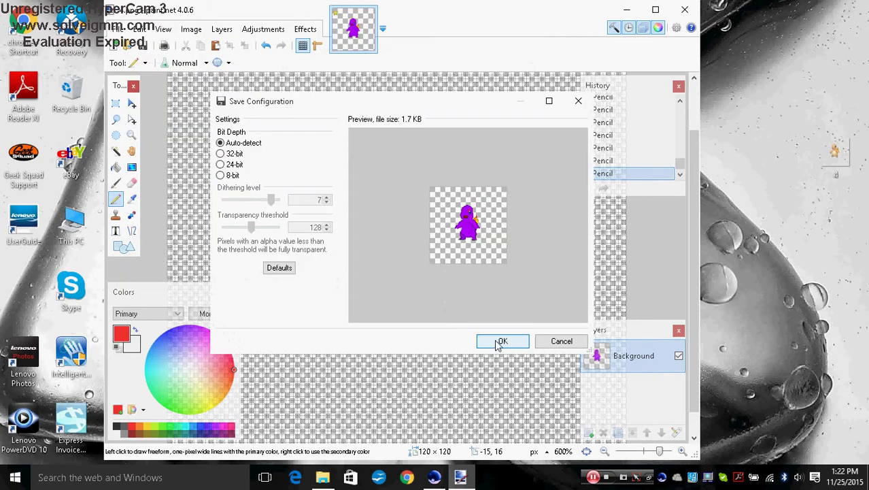
pyautogui.click(502, 342)
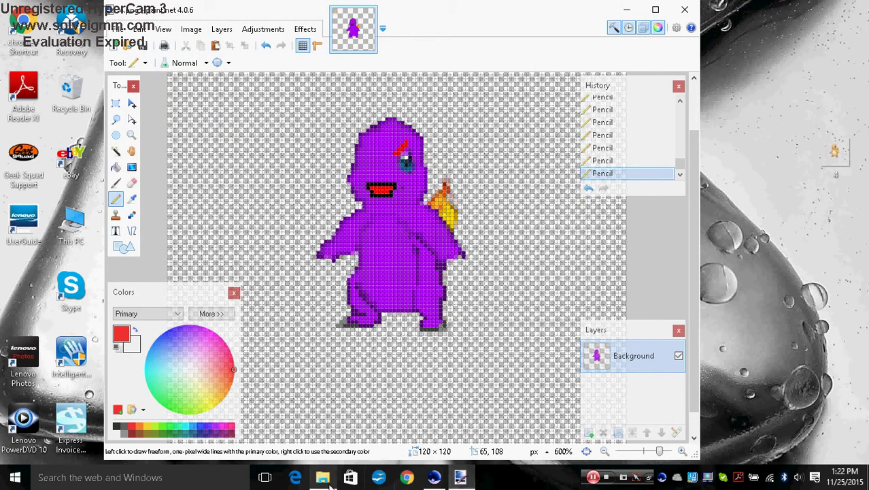
# Open sprites.zip from the 6G folder in WinRAR and enter its x-y folder
pyautogui.click(324, 480)
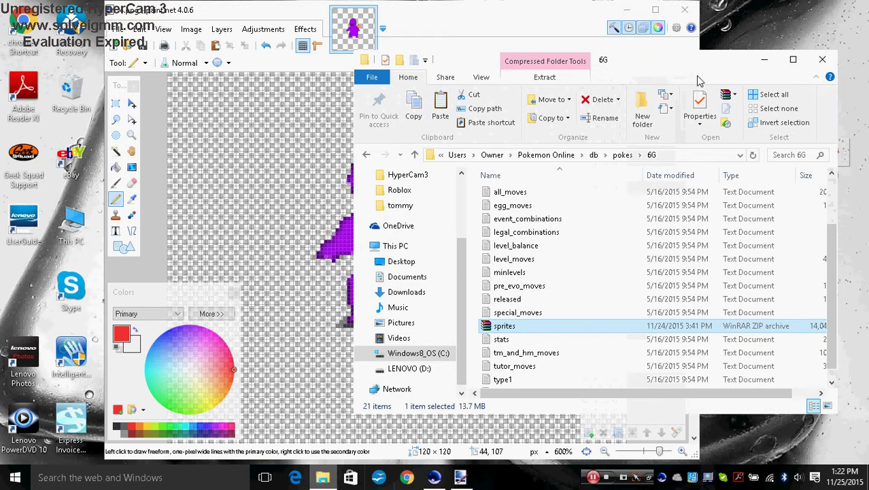
pyautogui.doubleClick(550, 327)
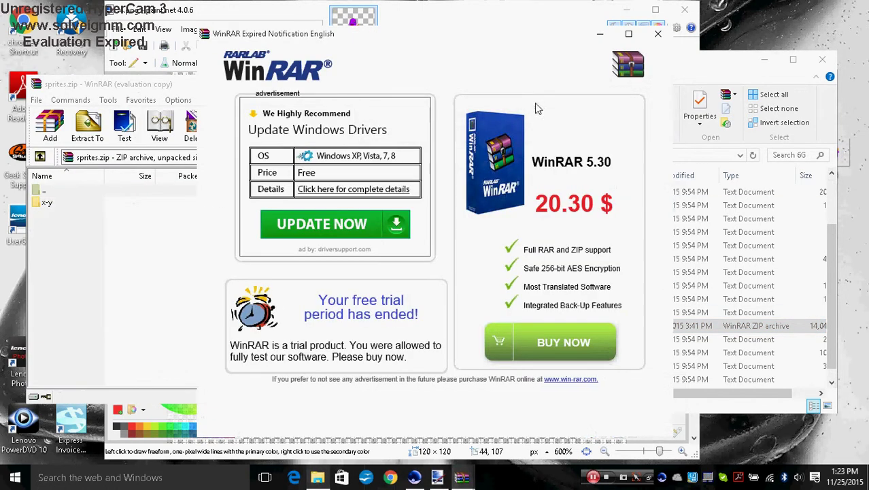
pyautogui.click(661, 35)
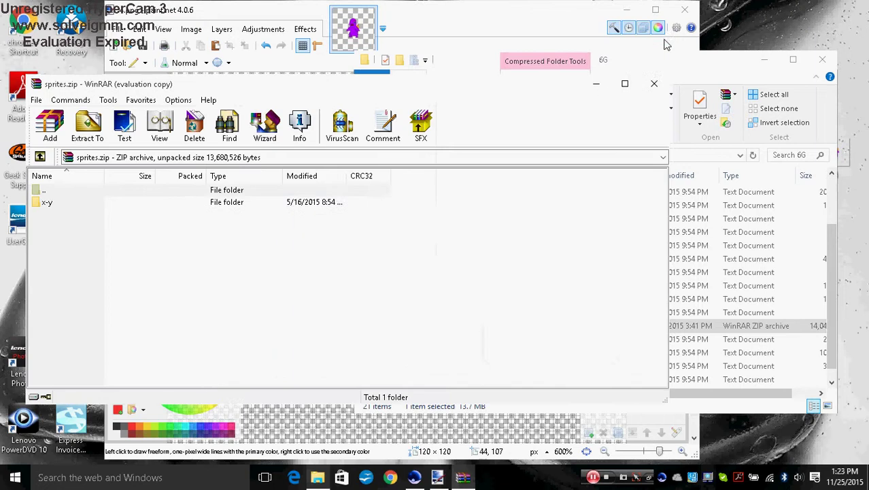
pyautogui.click(764, 60)
pyautogui.doubleClick(275, 203)
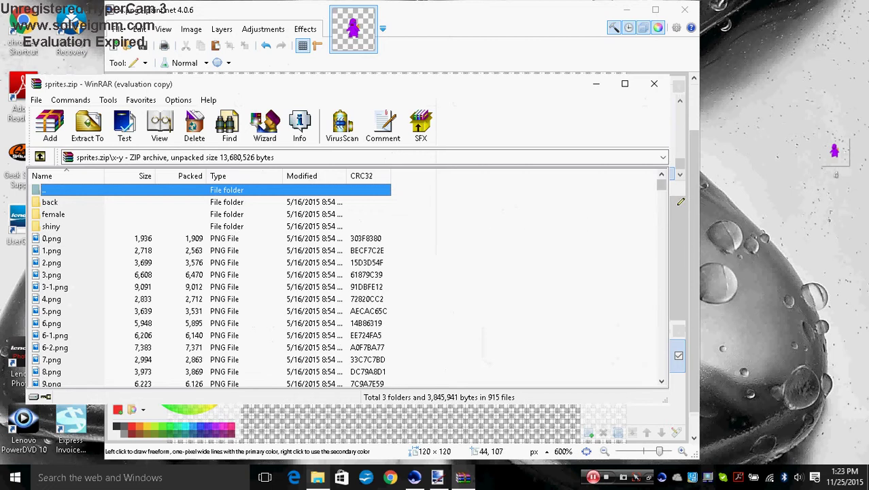
# Add the purple Desktop 4.png into the x-y folder, replacing the original
pyautogui.moveTo(835, 151)
pyautogui.mouseDown()
pyautogui.moveTo(709, 196)
pyautogui.moveTo(55, 304)
pyautogui.mouseUp()
pyautogui.click(349, 364)
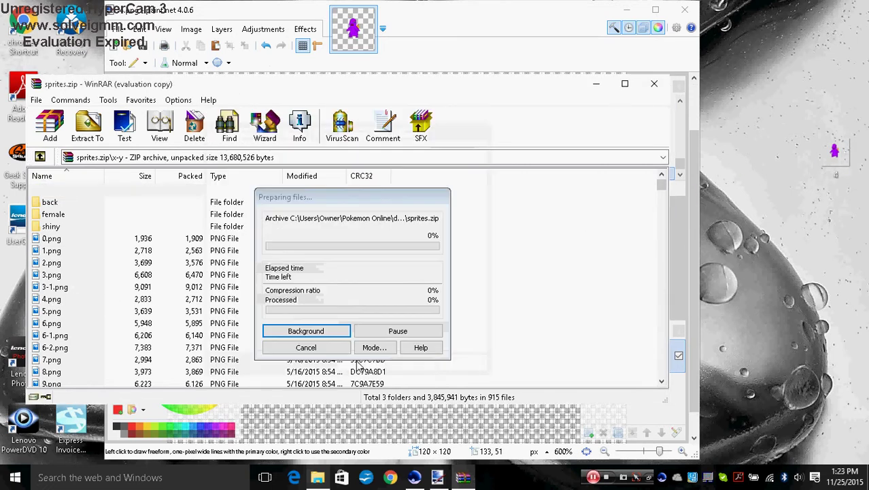
pyautogui.click(650, 479)
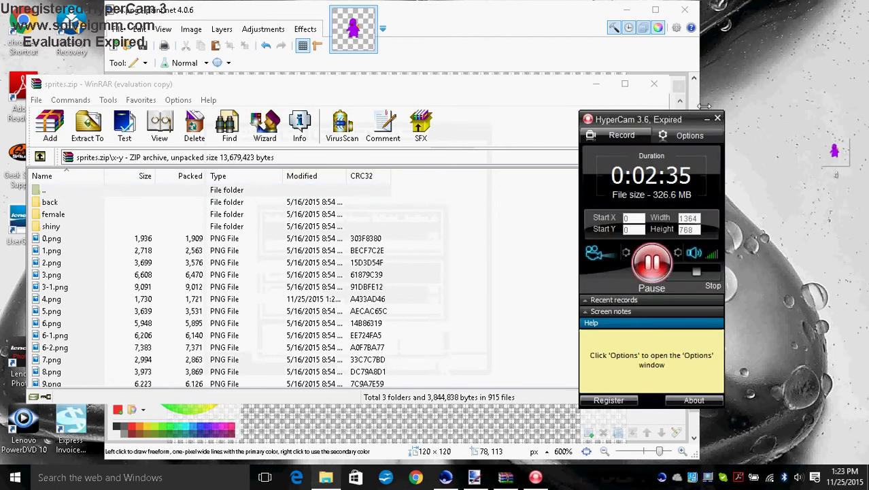
pyautogui.click(707, 120)
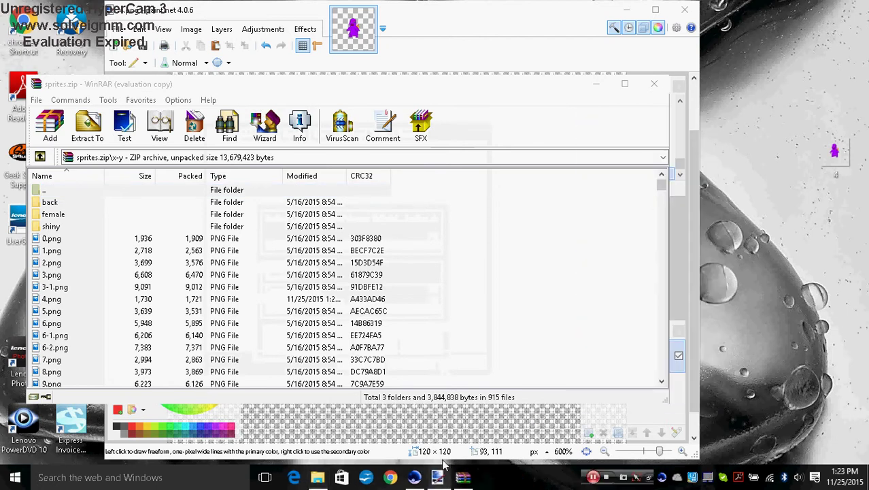
# Preview the archived purple 4.png in Photos, then return to Pokemon Online Simulator
pyautogui.click(414, 477)
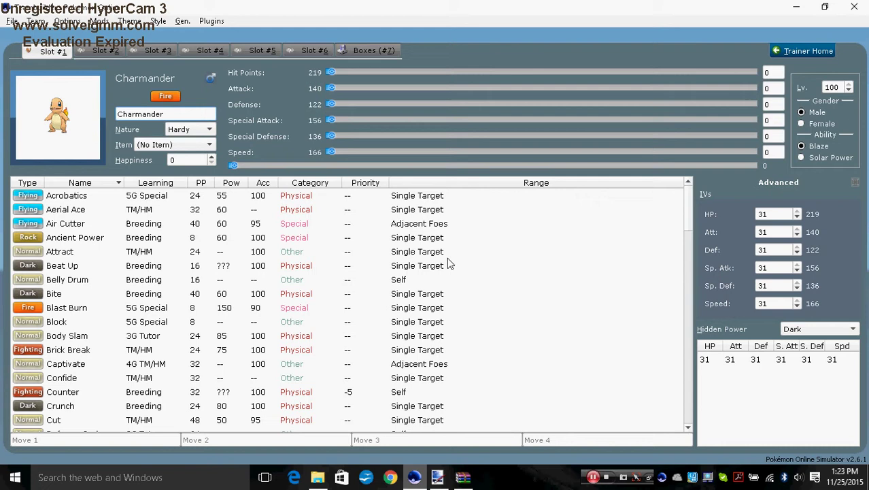
pyautogui.click(796, 7)
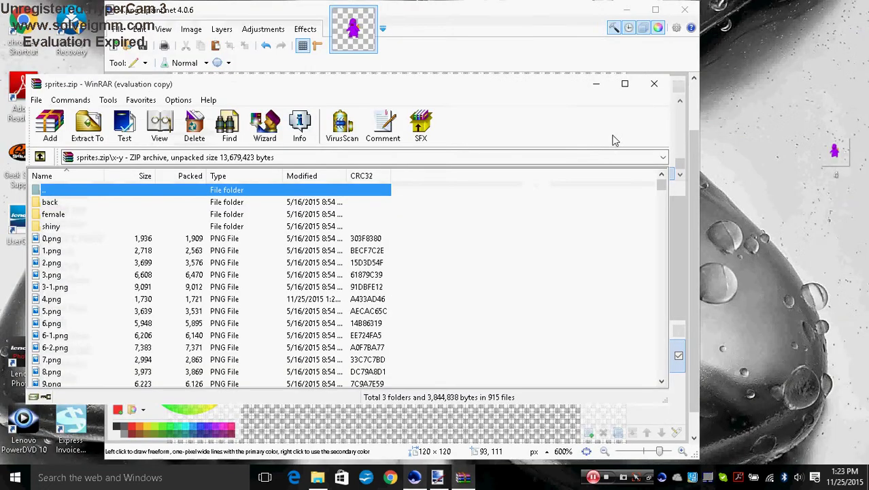
pyautogui.doubleClick(58, 300)
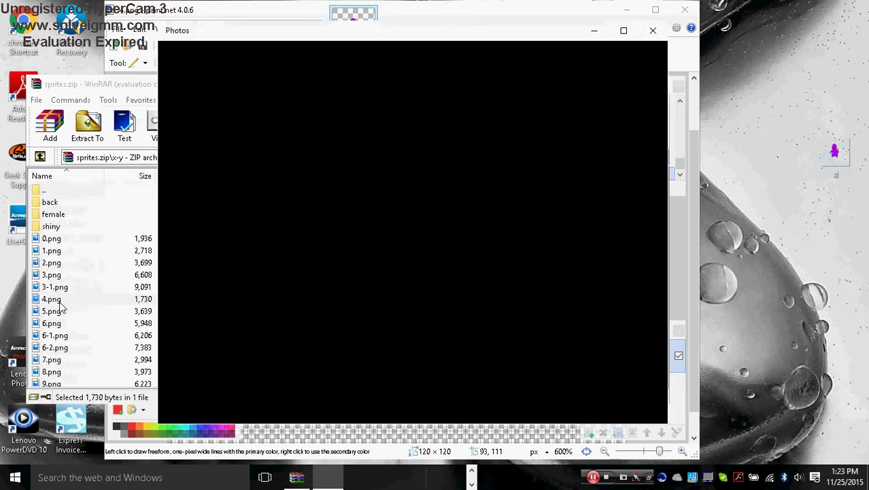
pyautogui.click(653, 31)
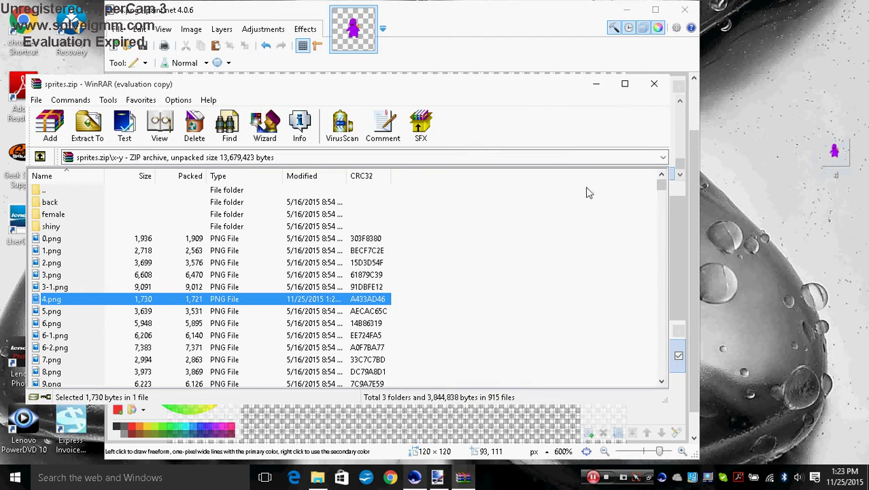
pyautogui.click(411, 479)
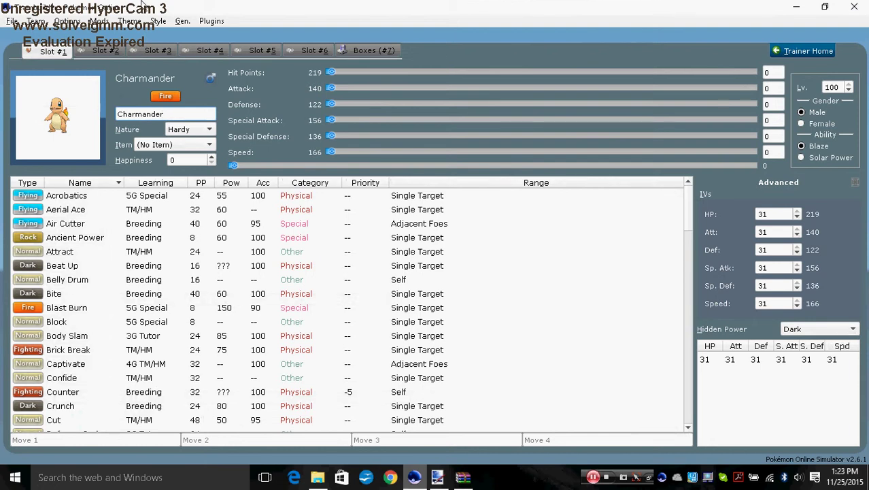
# Switch the team builder to X/Y generation sprites, then minimise the simulator
pyautogui.click(175, 21)
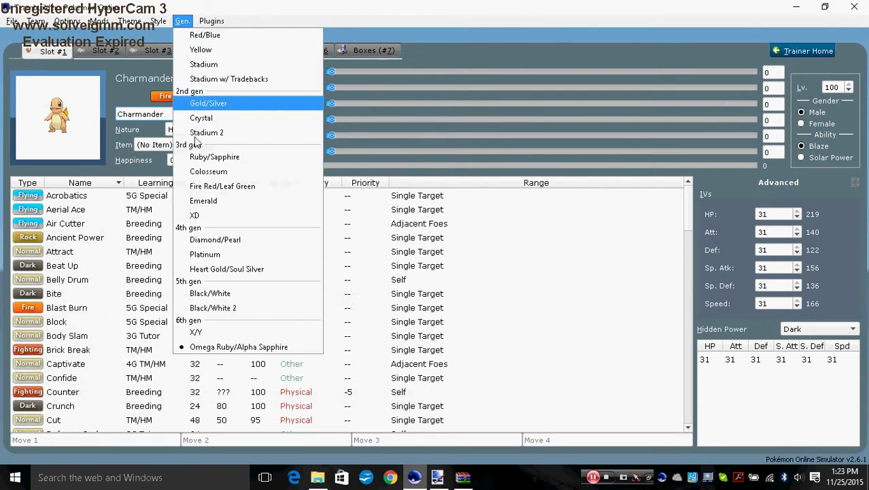
pyautogui.click(214, 333)
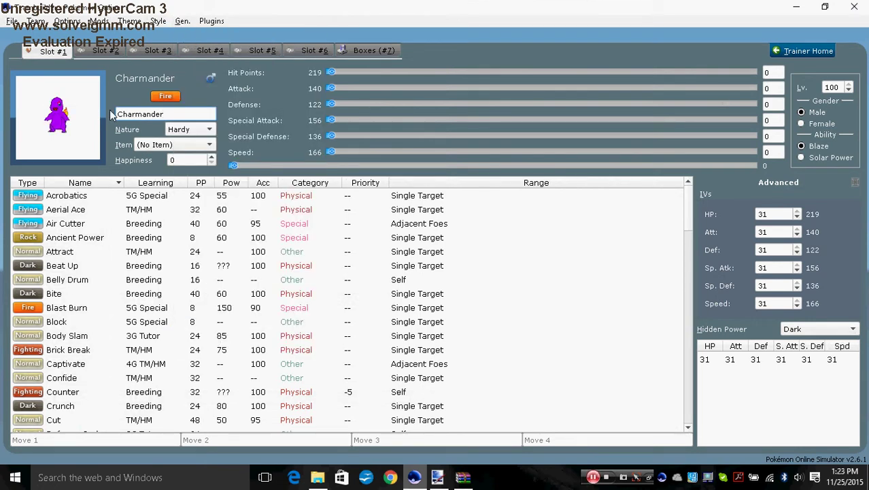
pyautogui.click(71, 122)
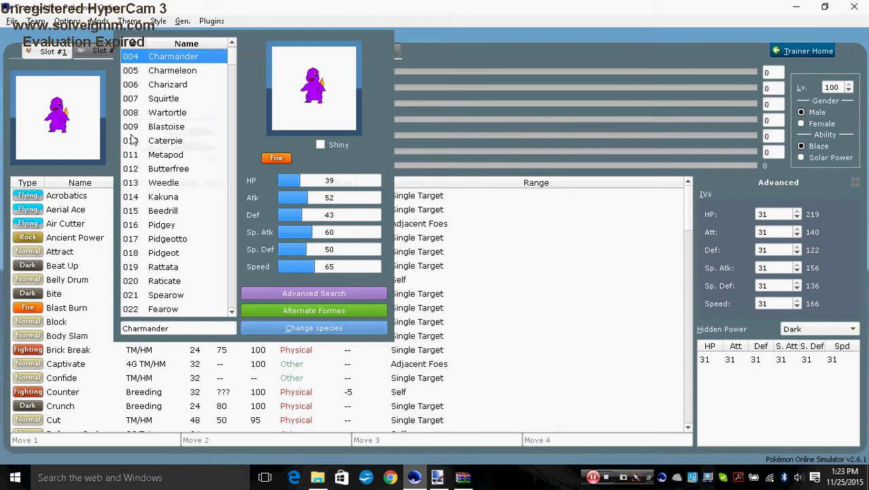
pyautogui.click(83, 143)
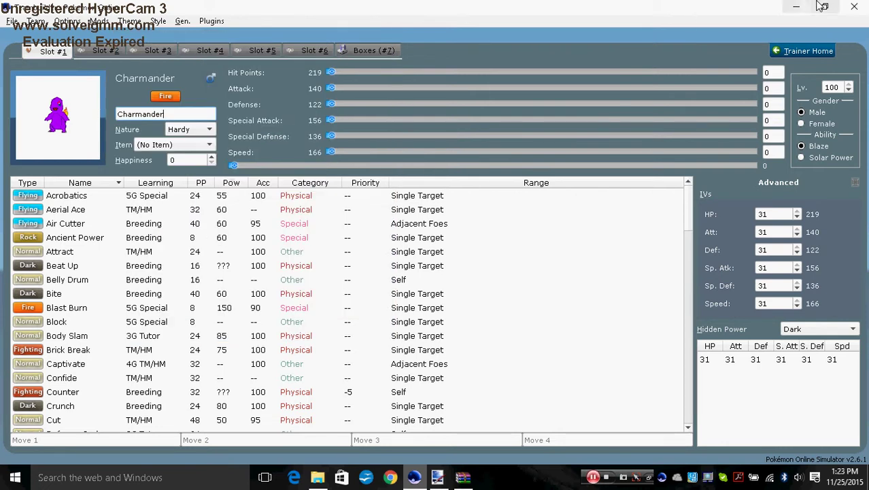
pyautogui.click(798, 6)
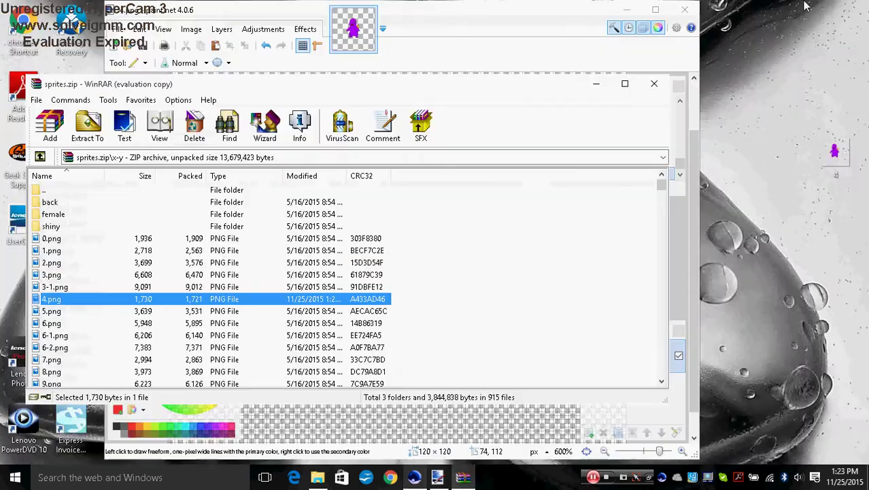
# Drag the back folder's 4.png toward the desktop and delete the purple desktop sprite
pyautogui.doubleClick(138, 203)
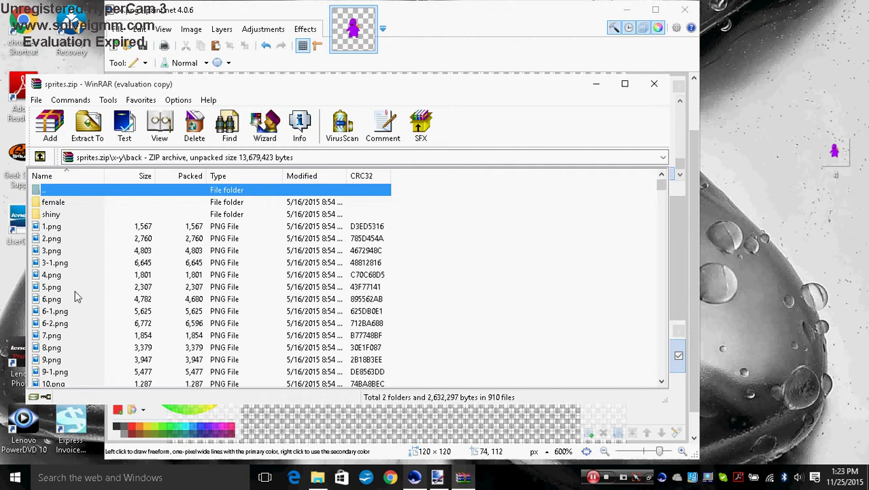
pyautogui.moveTo(75, 275)
pyautogui.mouseDown()
pyautogui.moveTo(714, 238)
pyautogui.moveTo(831, 204)
pyautogui.mouseUp()
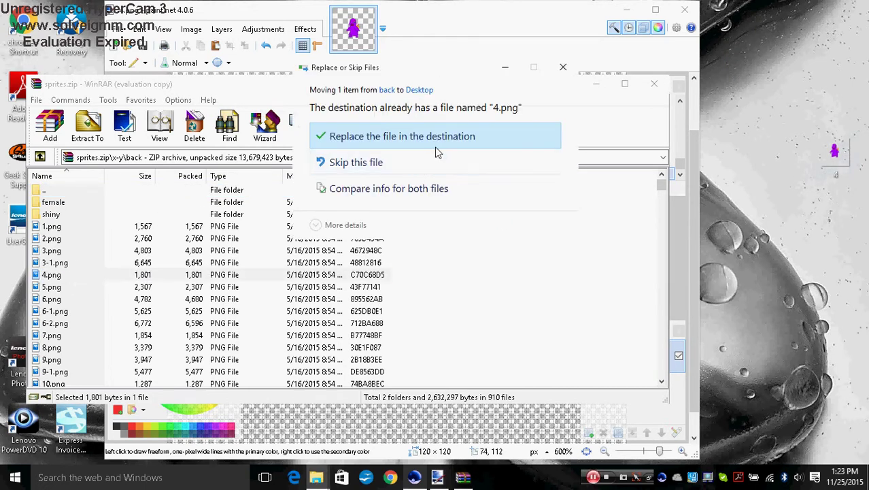
pyautogui.click(505, 68)
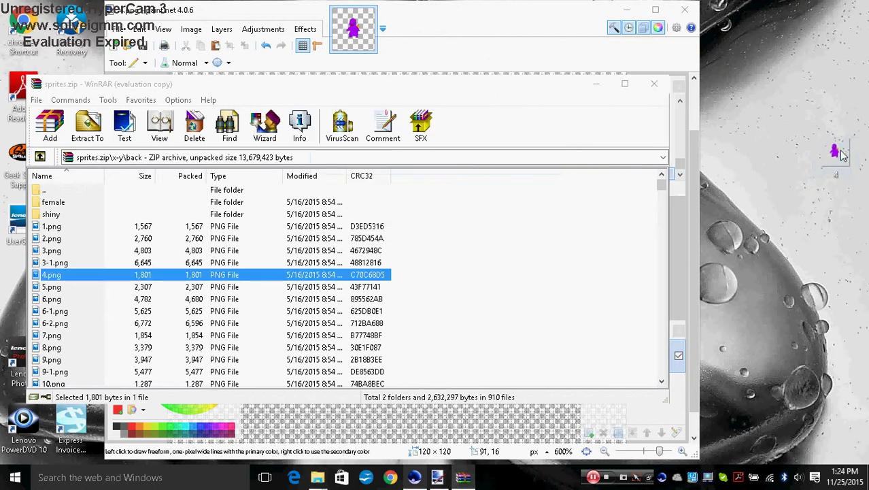
pyautogui.rightClick(842, 155)
pyautogui.click(714, 420)
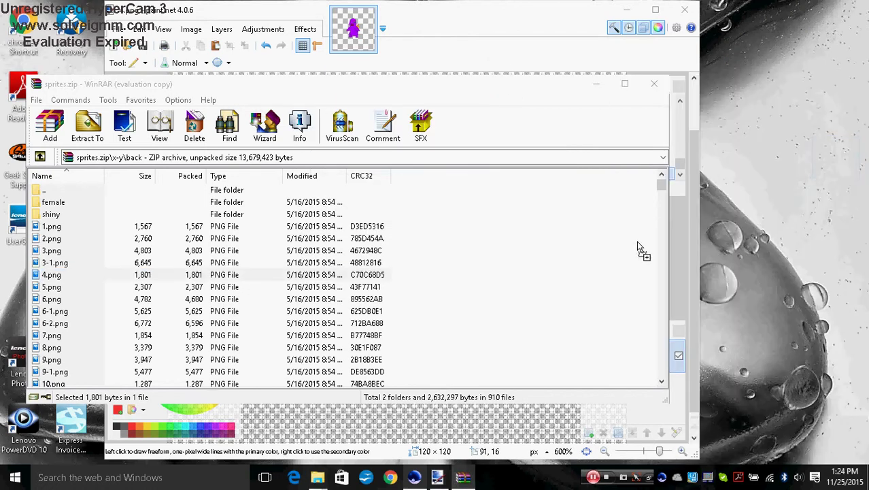
# Drag the open windows aside to clear the desktop
pyautogui.moveTo(638, 247)
pyautogui.mouseDown()
pyautogui.moveTo(500, 250)
pyautogui.moveTo(207, 279)
pyautogui.mouseUp()
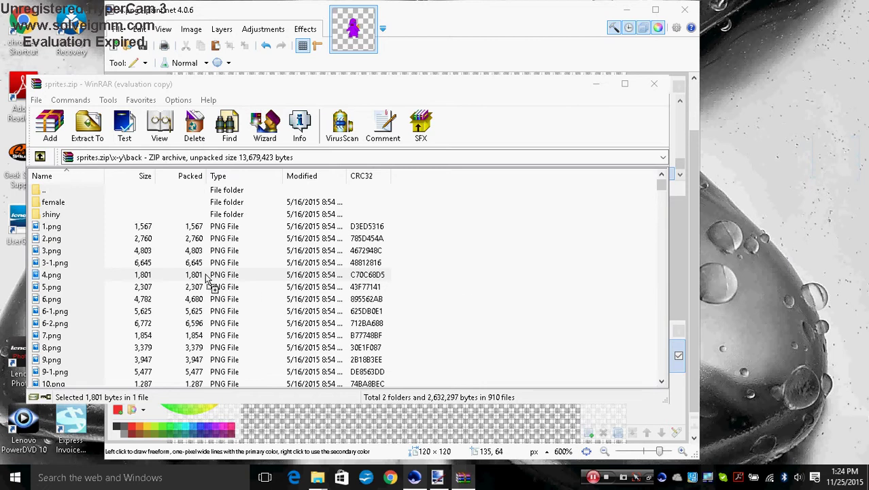
pyautogui.moveTo(208, 279)
pyautogui.mouseDown()
pyautogui.moveTo(491, 275)
pyautogui.moveTo(657, 98)
pyautogui.mouseUp()
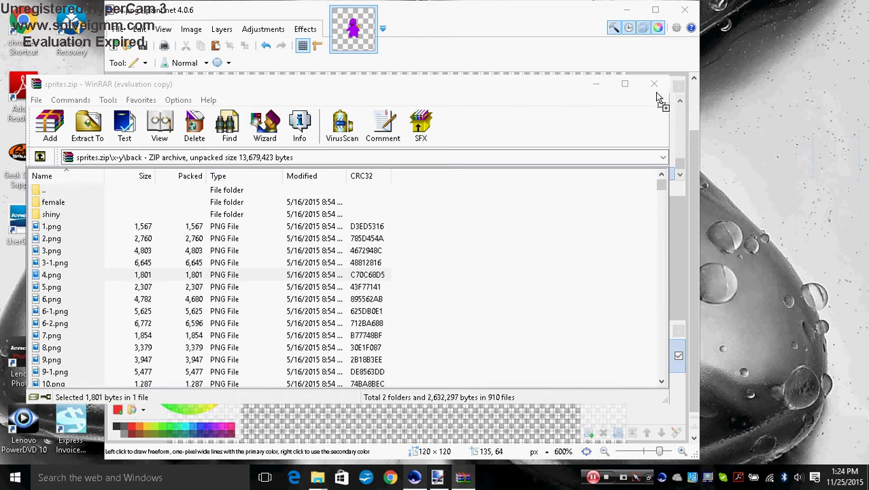
pyautogui.moveTo(658, 97)
pyautogui.mouseDown()
pyautogui.moveTo(463, 485)
pyautogui.moveTo(471, 469)
pyautogui.mouseUp()
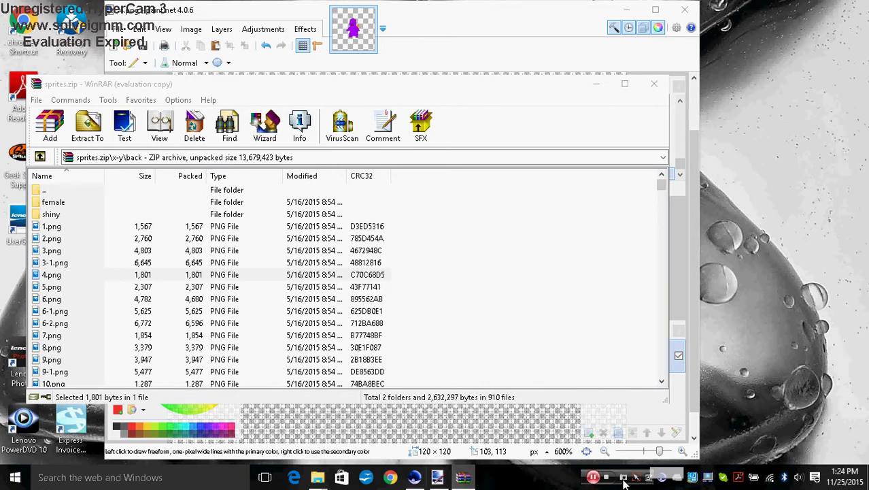
pyautogui.moveTo(648, 473)
pyautogui.mouseDown()
pyautogui.moveTo(499, 291)
pyautogui.moveTo(463, 482)
pyautogui.mouseUp()
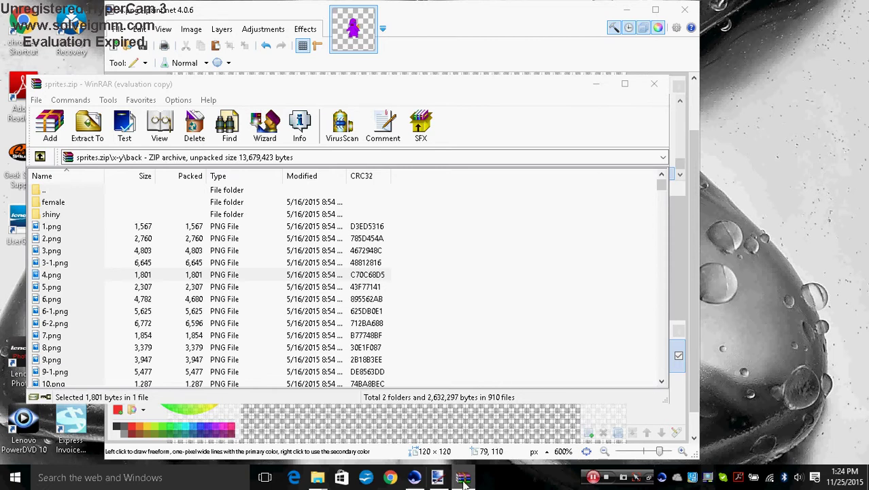
pyautogui.moveTo(463, 482)
pyautogui.mouseDown()
pyautogui.moveTo(638, 105)
pyautogui.moveTo(868, 476)
pyautogui.mouseUp()
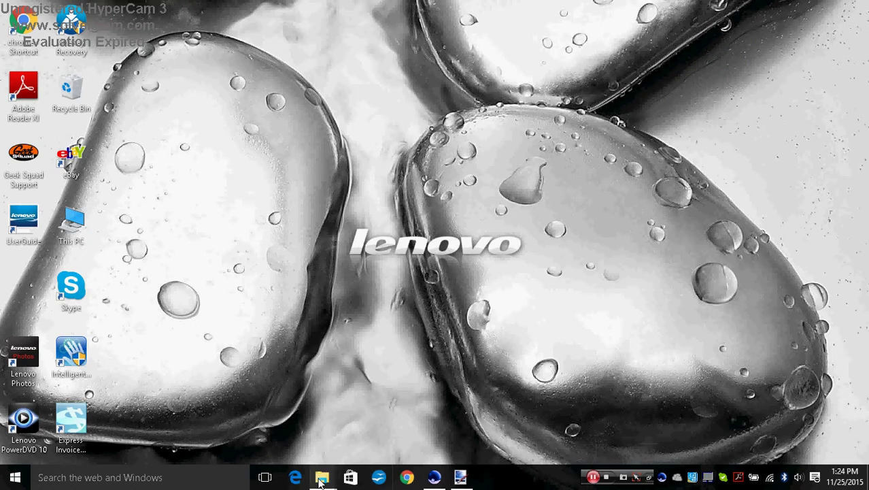
# Reopen sprites.zip from the 6G folder and enter the x-y folder
pyautogui.moveTo(322, 477)
pyautogui.click(429, 380)
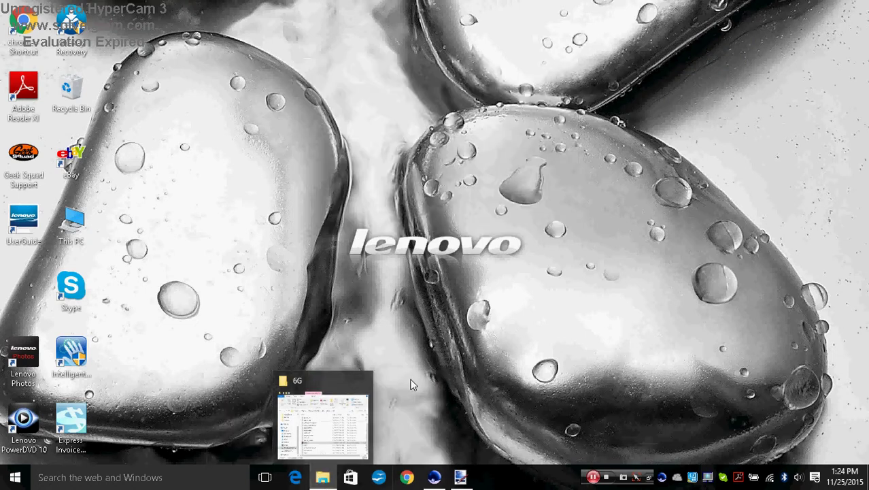
pyautogui.click(315, 429)
pyautogui.doubleClick(505, 326)
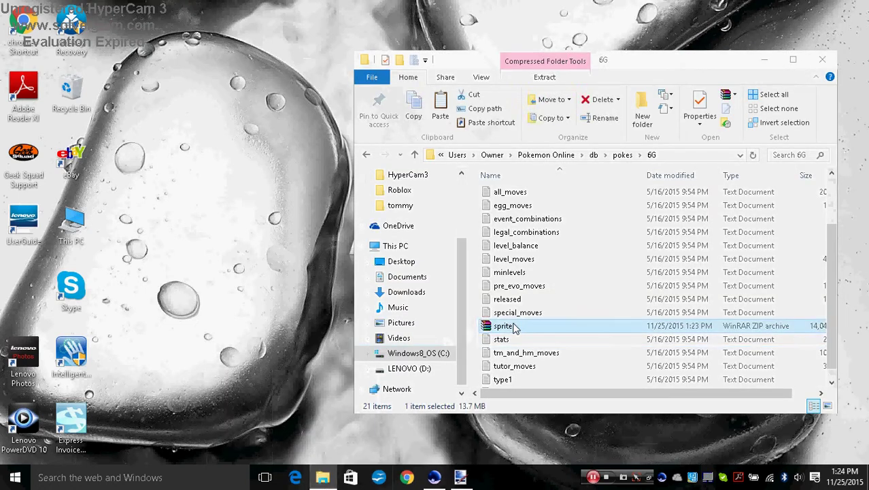
pyautogui.click(246, 202)
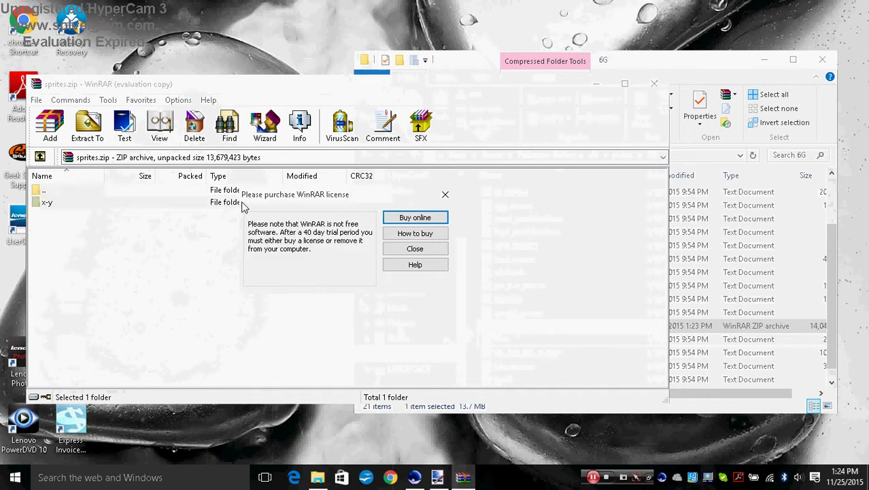
pyautogui.click(384, 250)
pyautogui.doubleClick(263, 206)
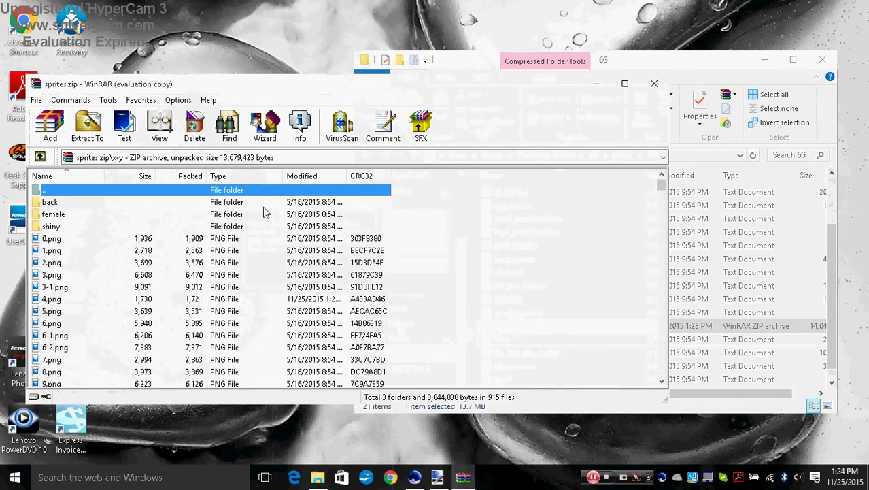
# Go to x-y\back and drag its 4.png onto the desktop
pyautogui.doubleClick(102, 215)
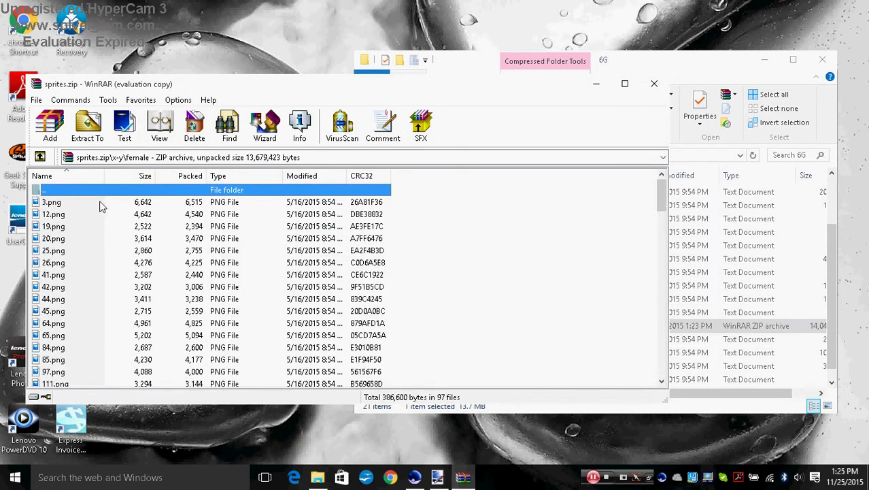
pyautogui.doubleClick(100, 190)
pyautogui.doubleClick(100, 202)
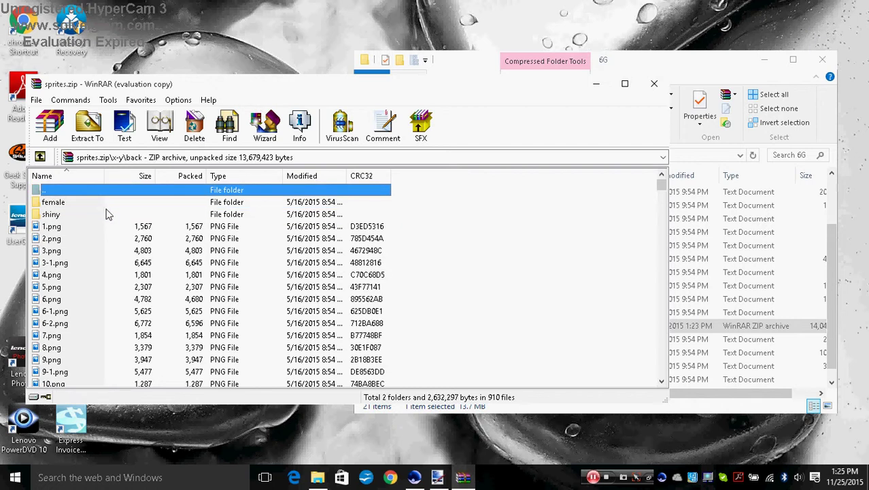
pyautogui.click(764, 60)
pyautogui.moveTo(106, 275); pyautogui.dragTo(530, 267)
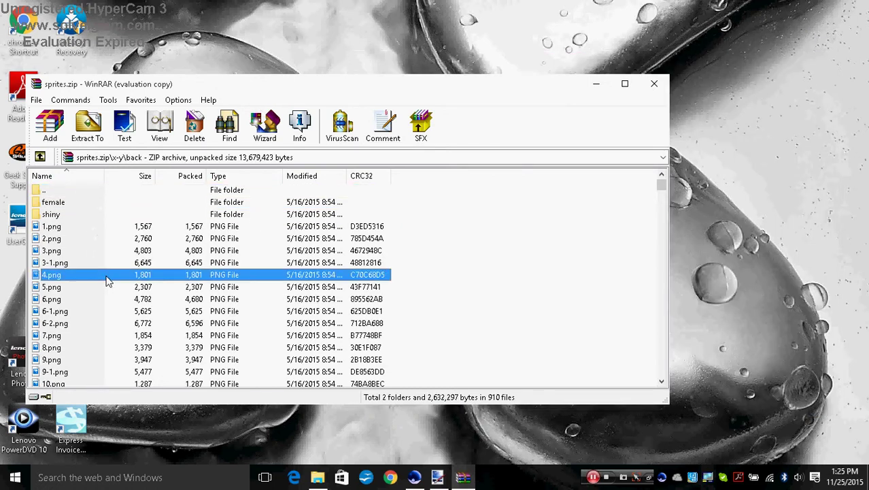
pyautogui.moveTo(792, 249); pyautogui.dragTo(783, 241)
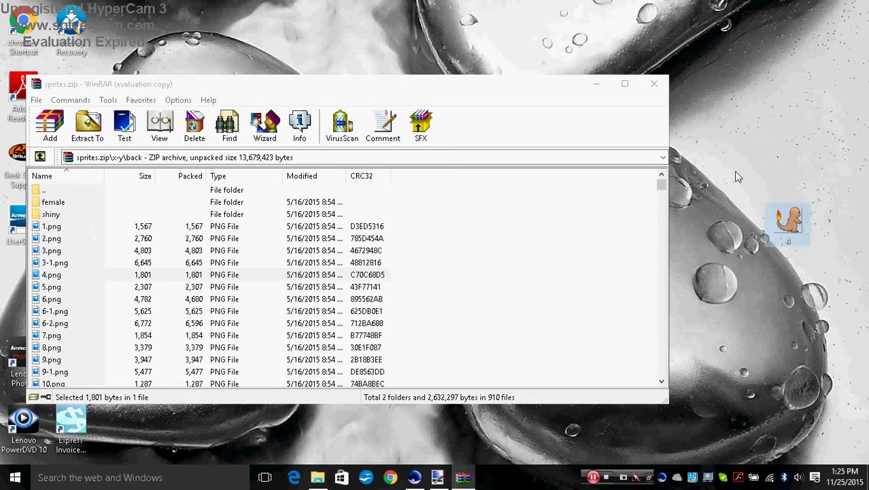
# Open the desktop back-view 4.png in Paint.NET and close the purple front sprite
pyautogui.rightClick(787, 231)
pyautogui.moveTo(706, 249)
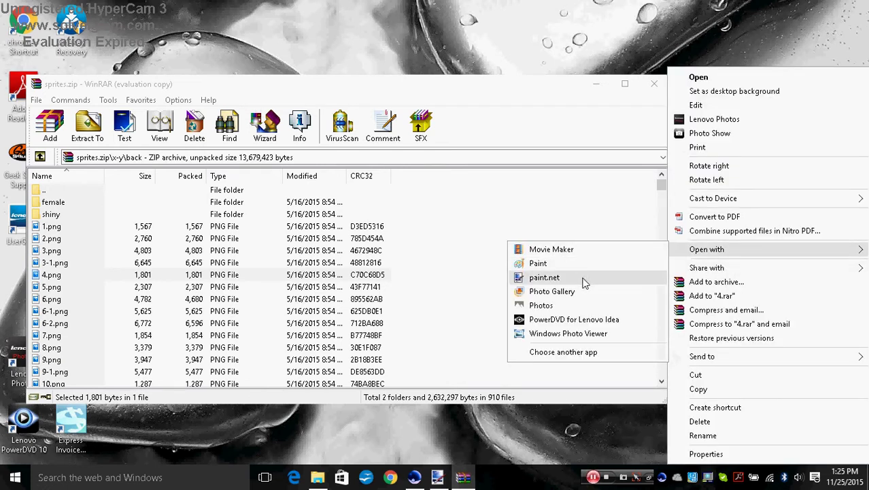
pyautogui.click(583, 277)
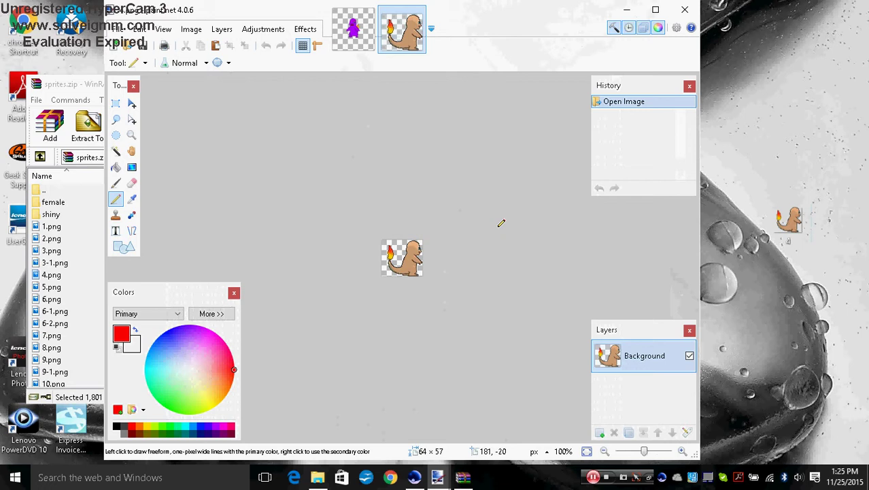
pyautogui.scroll(2, 502, 223)
pyautogui.scroll(1, 502, 223)
pyautogui.scroll(2, 501, 223)
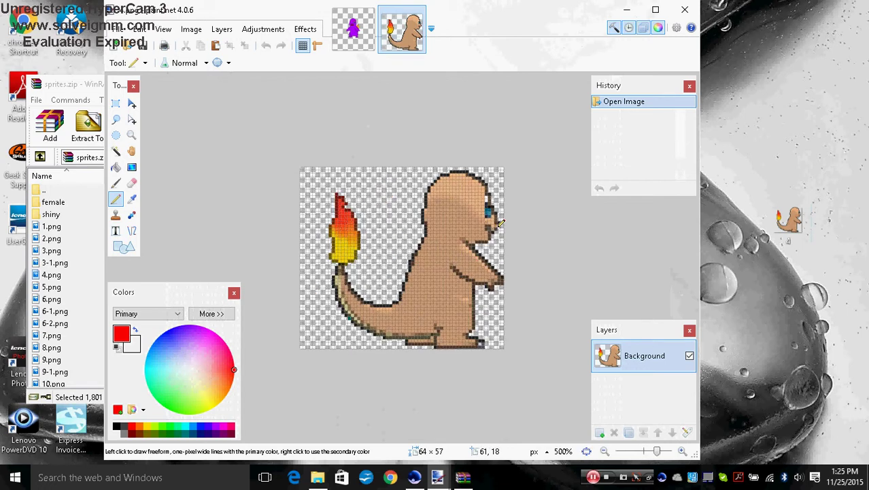
pyautogui.click(370, 12)
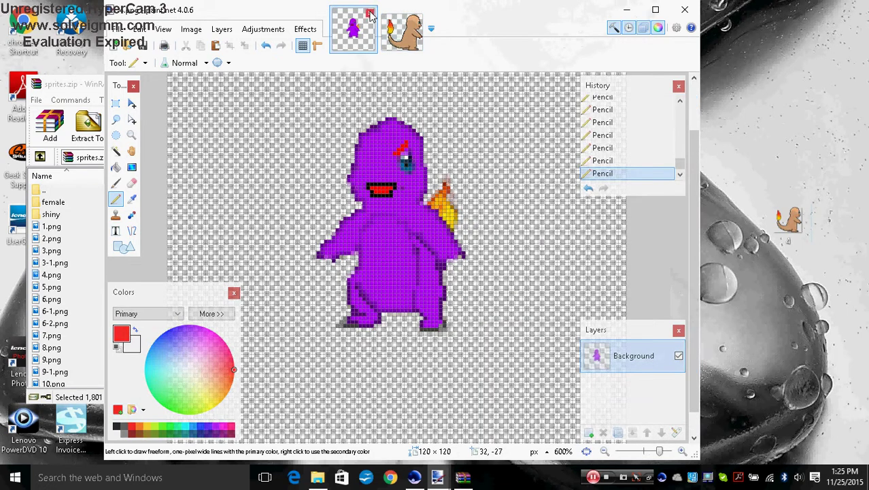
pyautogui.click(592, 477)
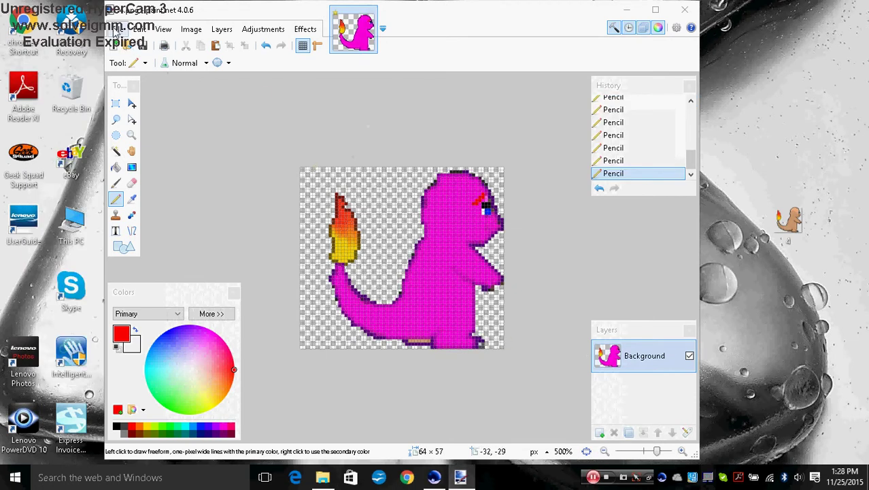
# Save the purple back sprite over Desktop 4.png as PNG, then minimise Paint.NET
pyautogui.click(118, 29)
pyautogui.click(170, 132)
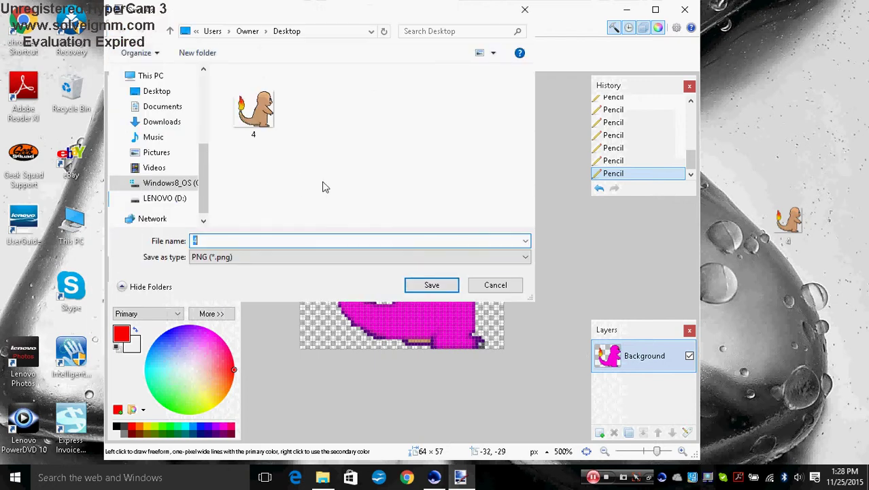
pyautogui.click(434, 285)
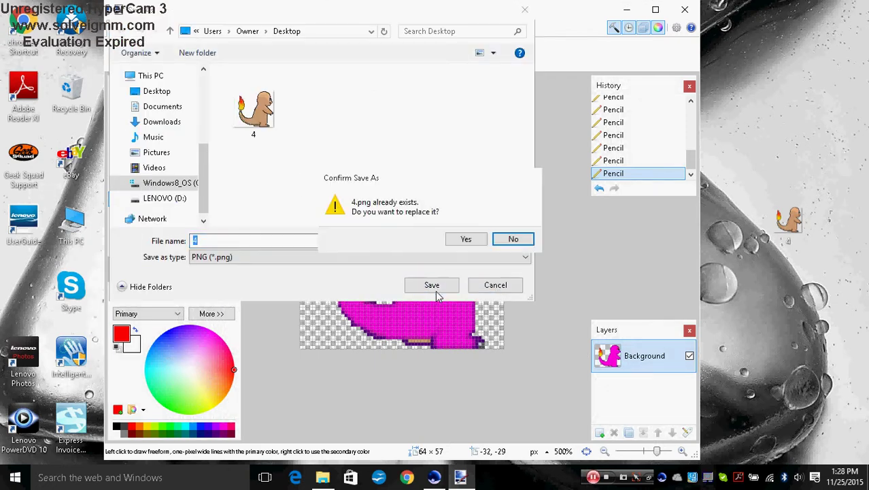
pyautogui.click(460, 239)
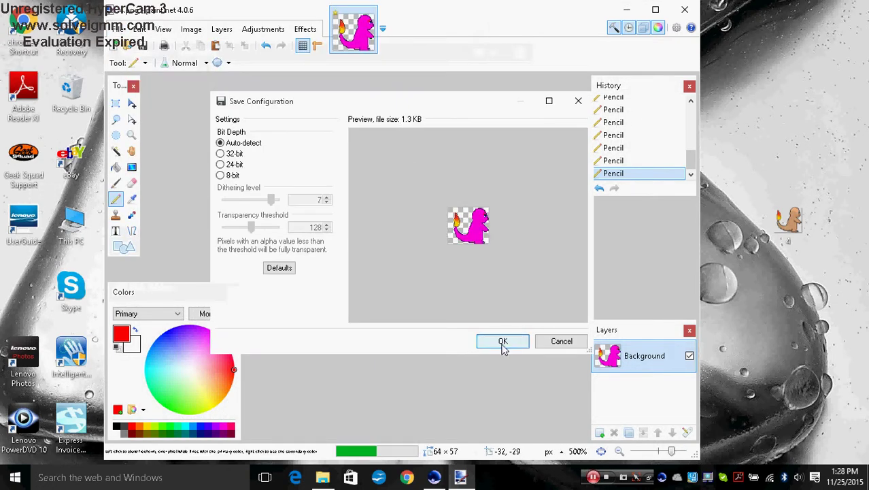
pyautogui.click(502, 341)
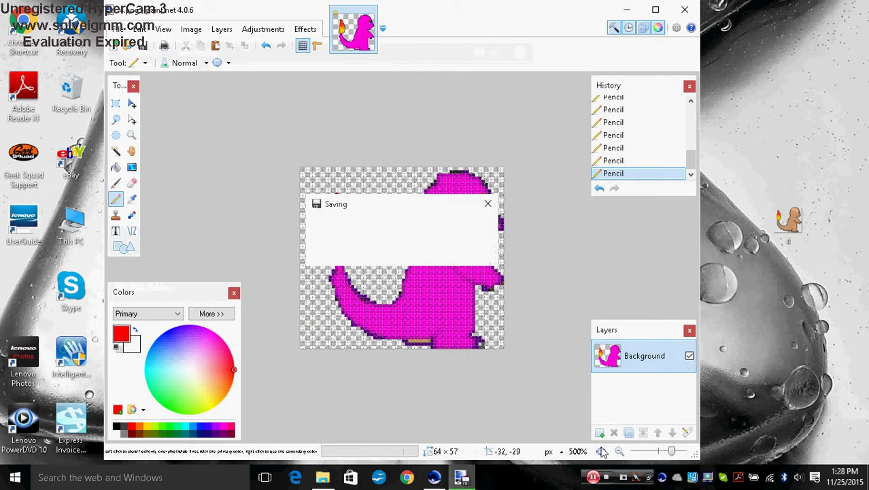
pyautogui.click(646, 479)
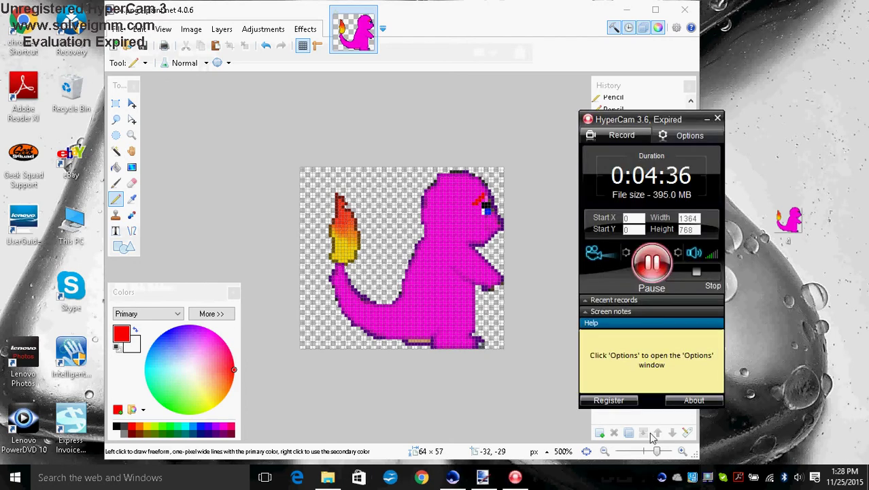
pyautogui.click(717, 119)
# Open sprites.zip in WinRAR and enter its x-y folder
pyautogui.click(685, 10)
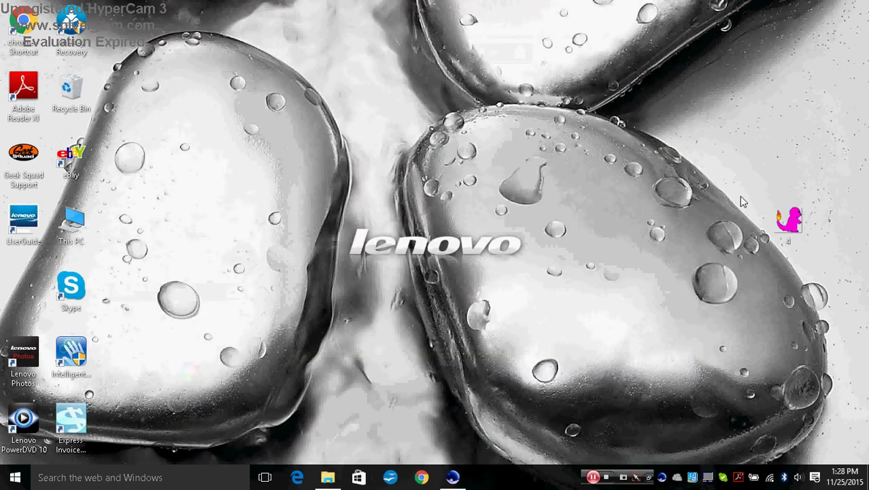
pyautogui.click(328, 477)
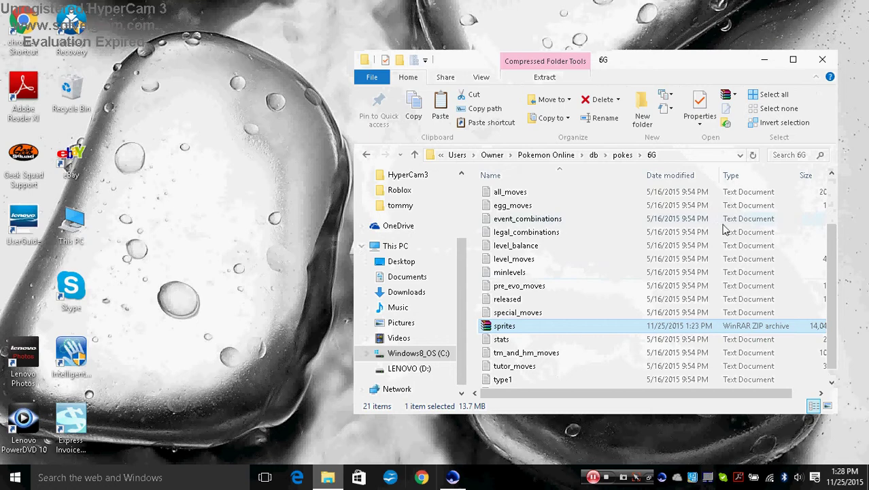
pyautogui.doubleClick(650, 325)
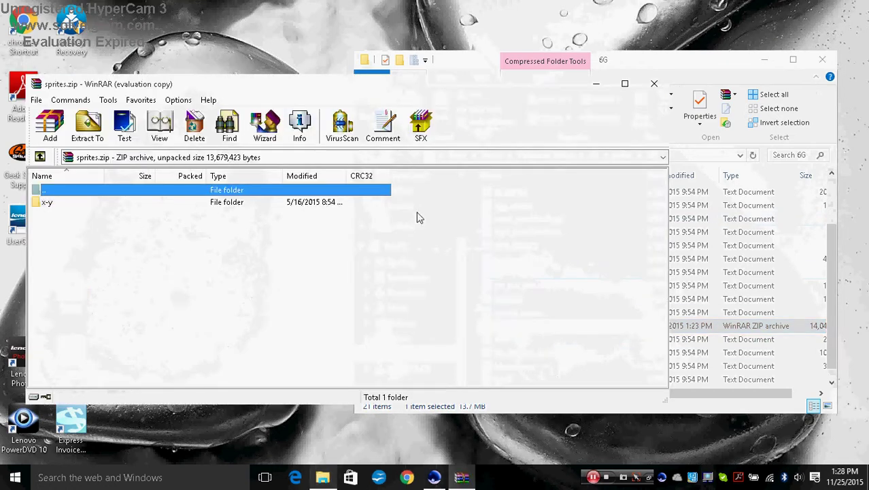
pyautogui.click(234, 203)
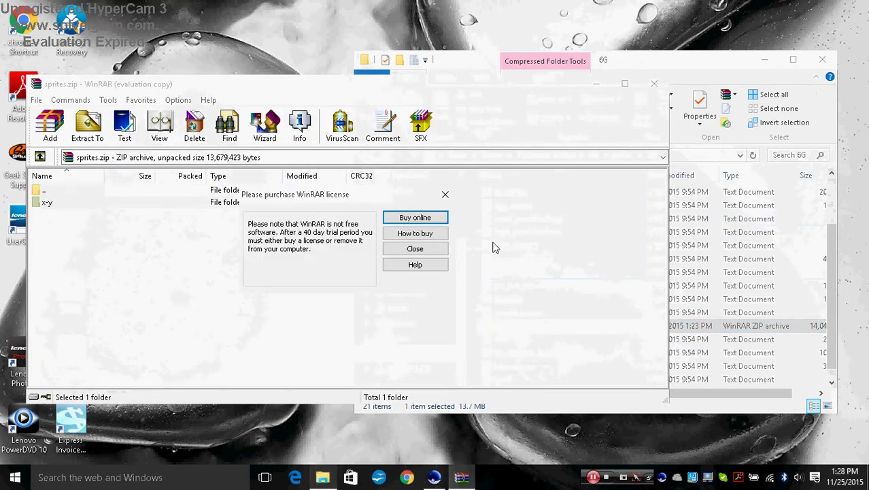
pyautogui.click(432, 253)
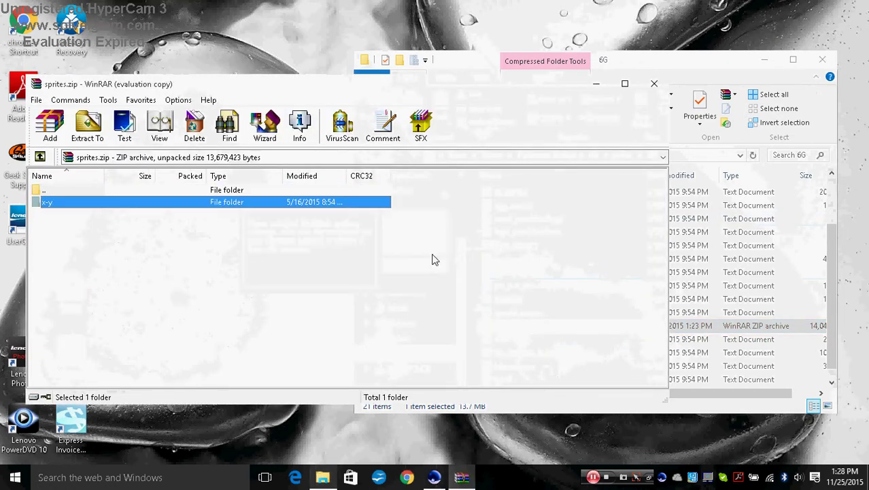
pyautogui.doubleClick(213, 208)
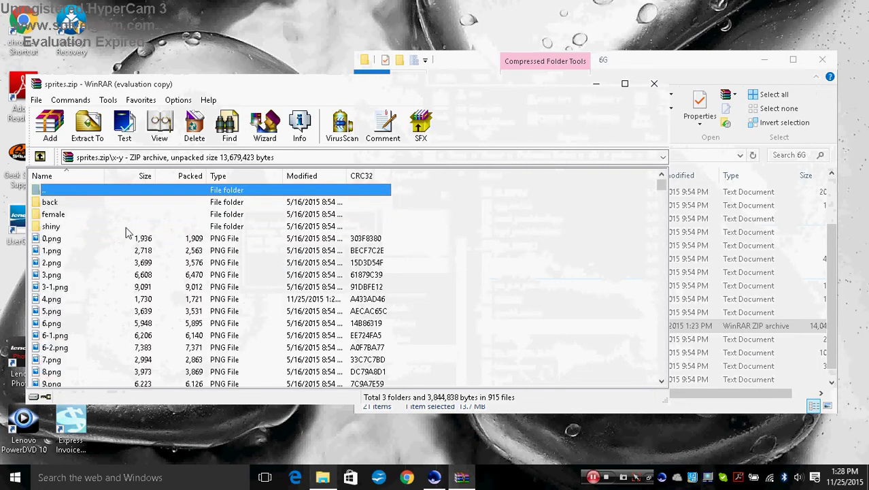
# Add the purple 4.png to the back folder, replacing the old back sprite
pyautogui.click(135, 204)
pyautogui.doubleClick(138, 204)
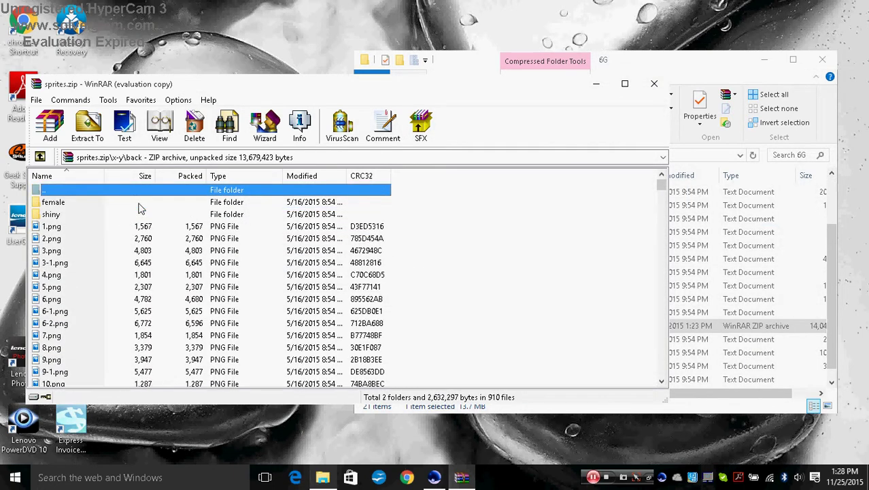
pyautogui.click(764, 60)
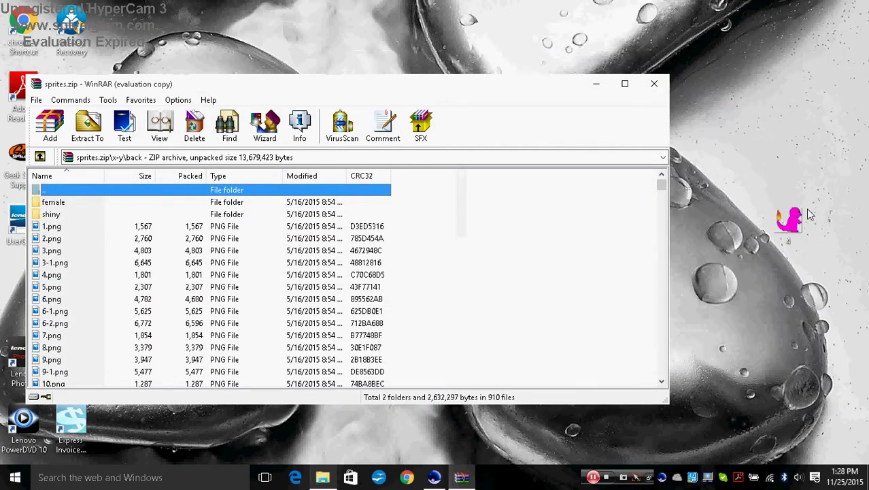
pyautogui.moveTo(790, 221); pyautogui.dragTo(583, 285)
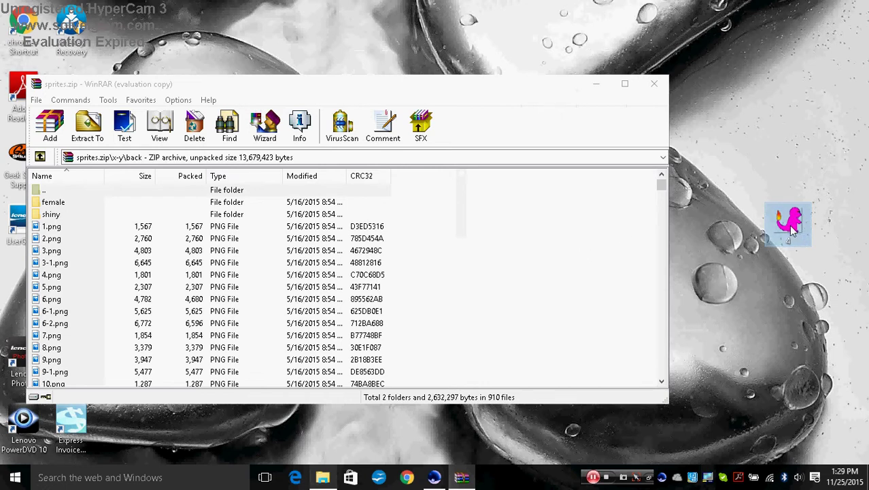
pyautogui.click(357, 363)
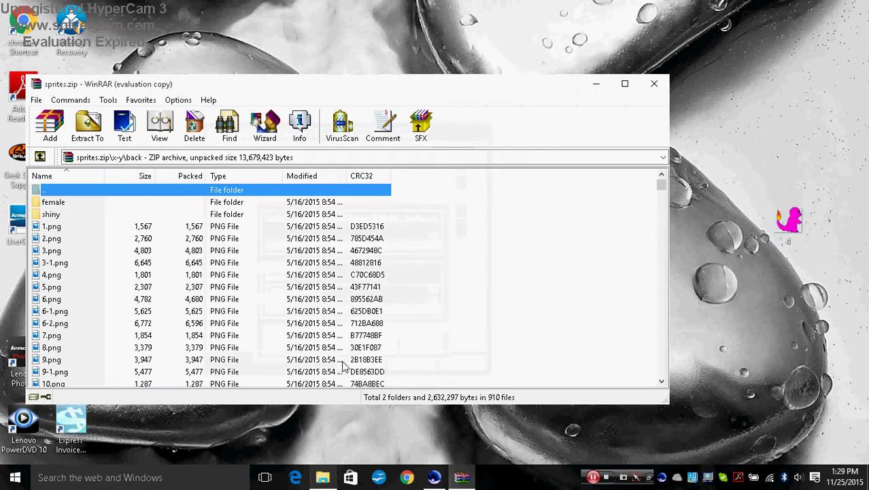
pyautogui.click(434, 477)
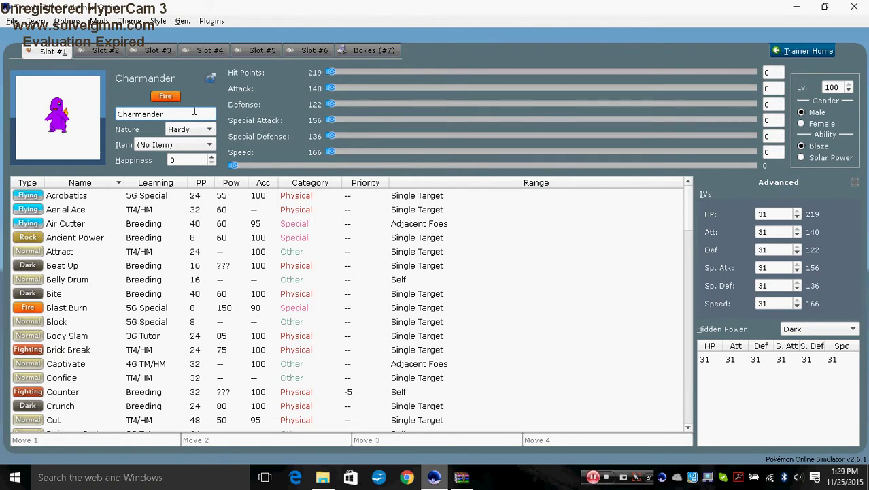
# Rename Charmander to Barney and preview its purple sprite in the species chooser
pyautogui.hotkey('ctrl', 'a')
pyautogui.press('BackSpace')
pyautogui.write('Barn')
pyautogui.click(41, 108)
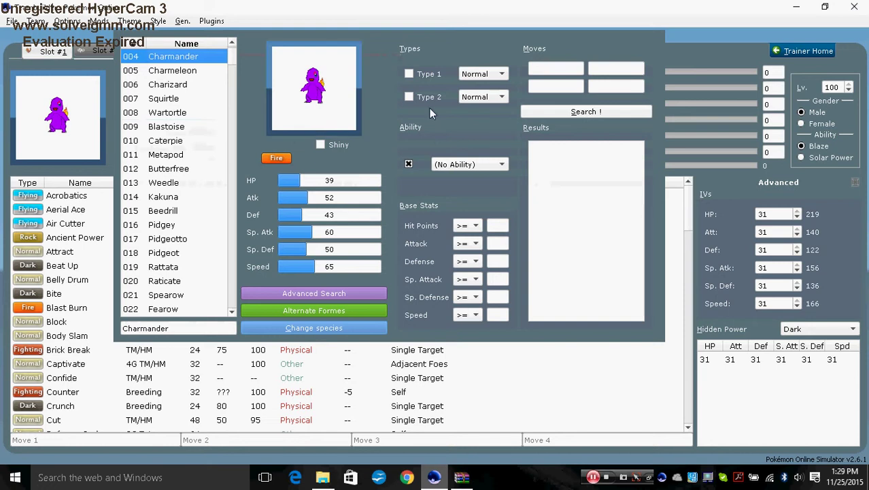
pyautogui.click(763, 170)
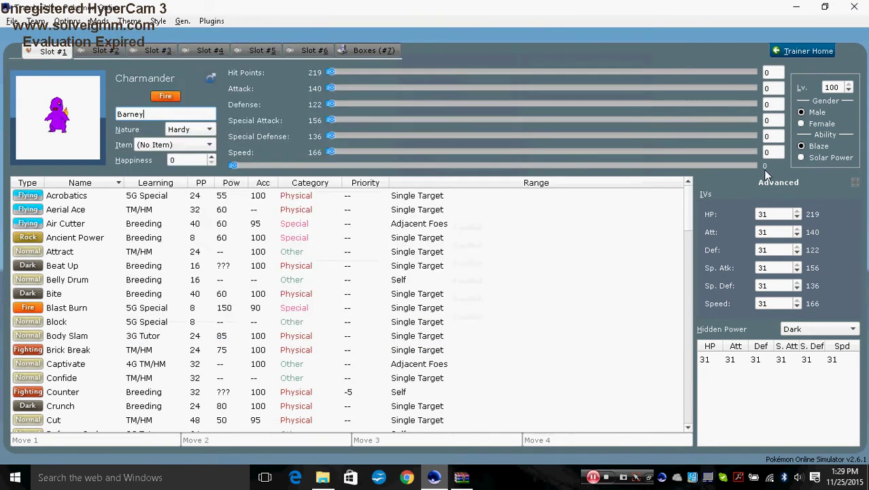
# Minimise the simulator and delete the desktop copy of 4.png
pyautogui.click(794, 7)
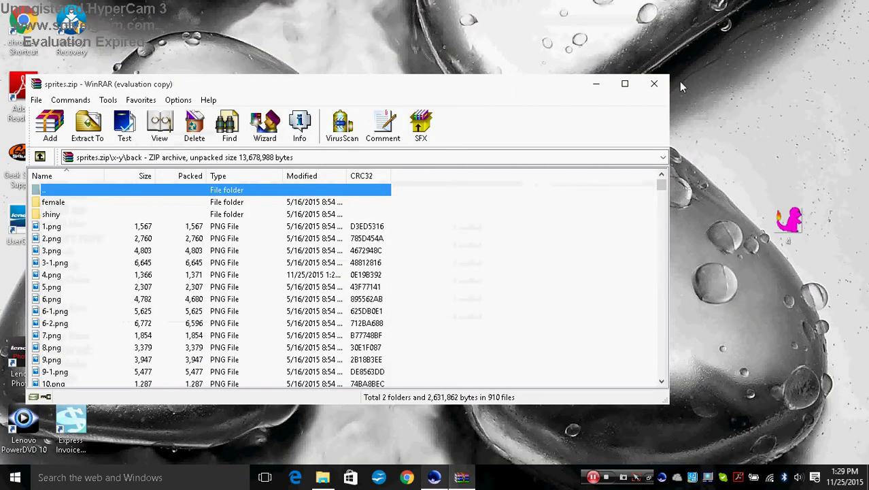
pyautogui.rightClick(786, 223)
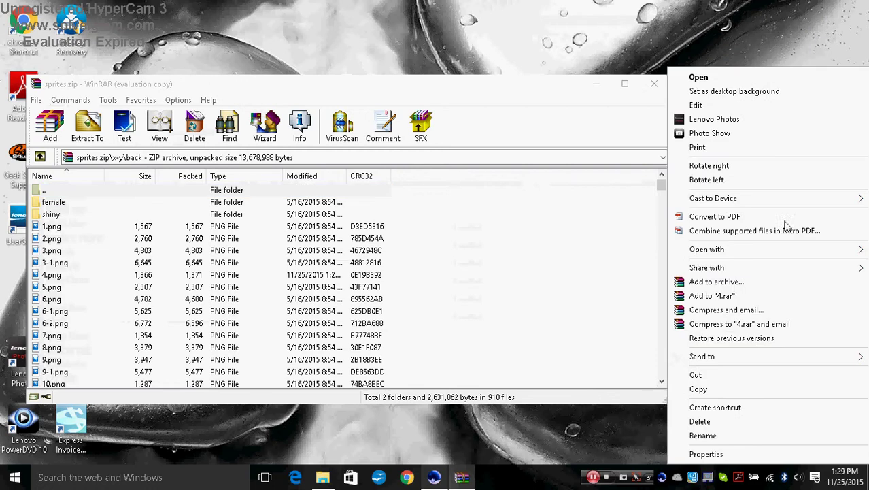
pyautogui.click(593, 299)
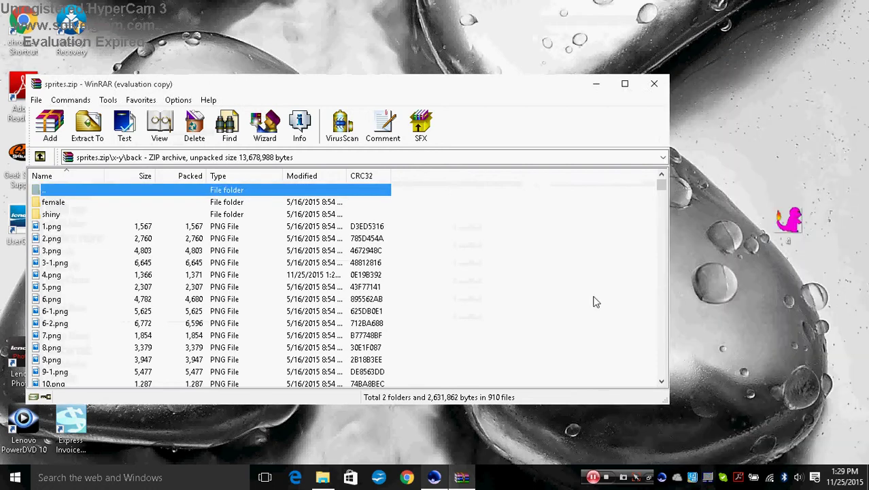
pyautogui.click(798, 217)
pyautogui.rightClick(797, 218)
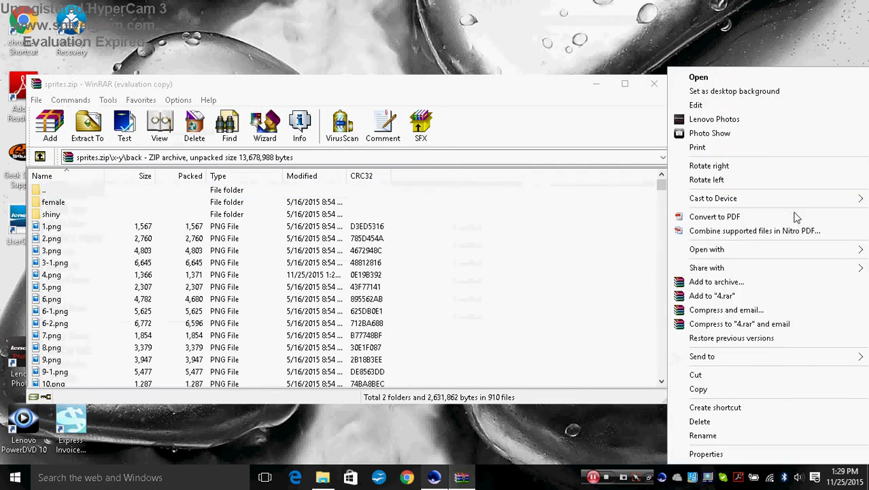
pyautogui.click(716, 427)
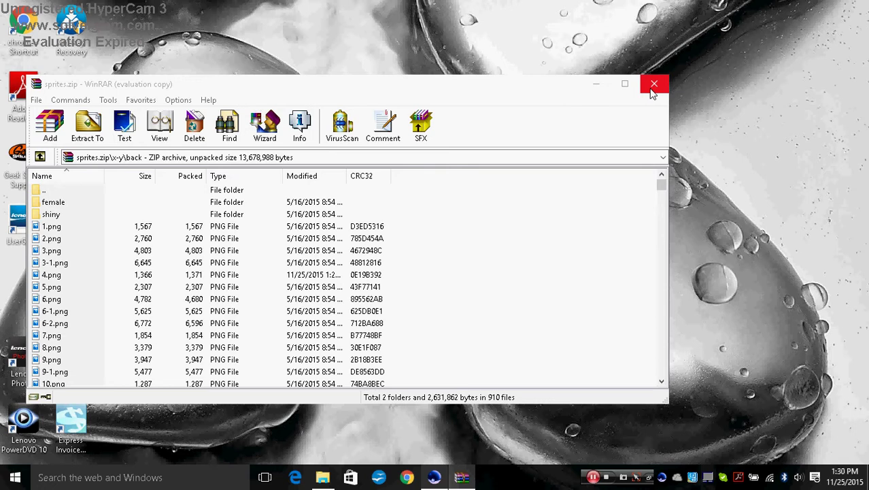
# Close sprites.zip and the 6G folder window, then start quitting the simulator
pyautogui.click(651, 92)
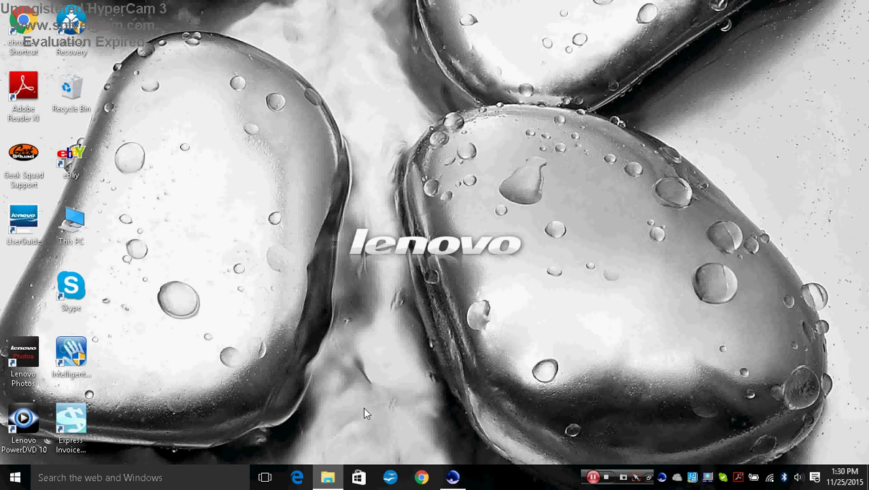
pyautogui.click(452, 477)
pyautogui.click(327, 477)
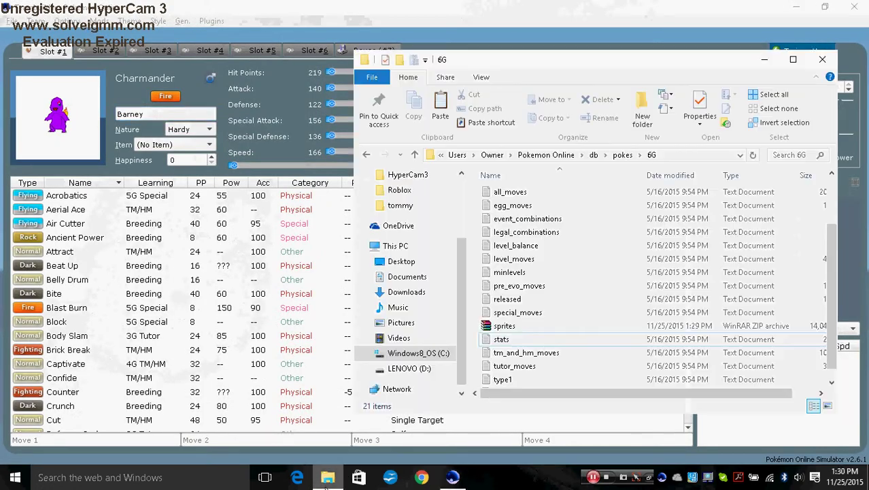
pyautogui.click(821, 61)
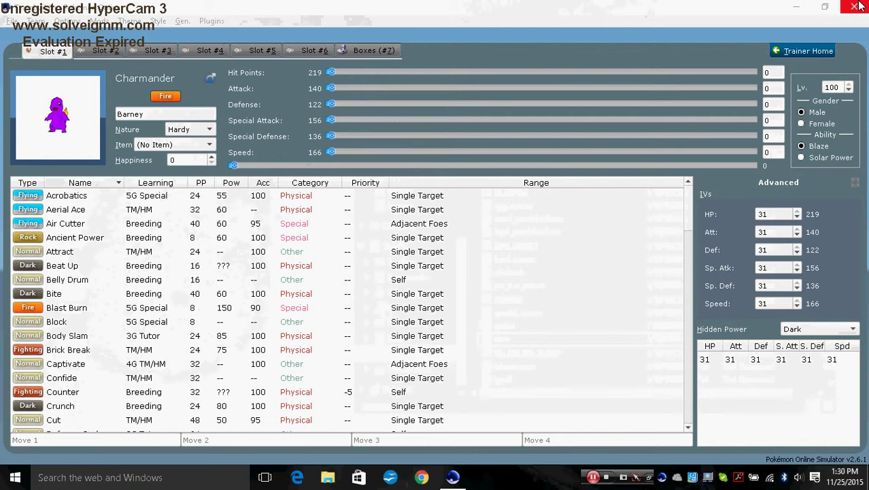
pyautogui.click(855, 7)
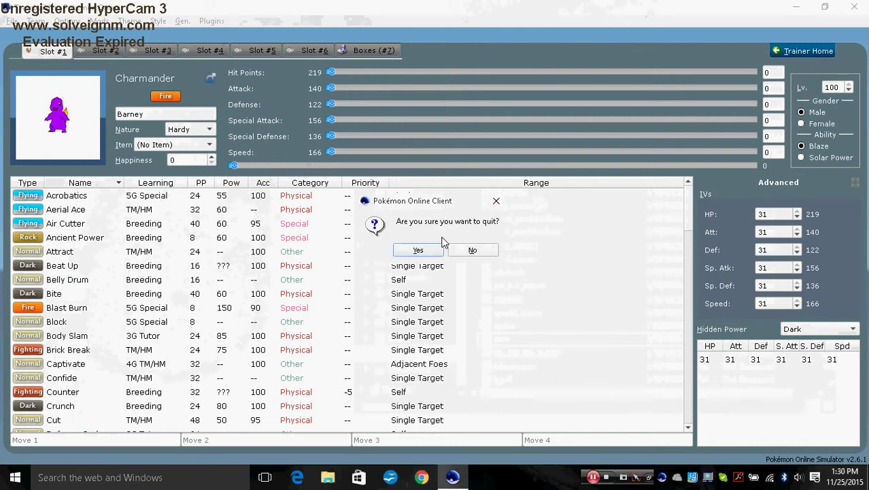